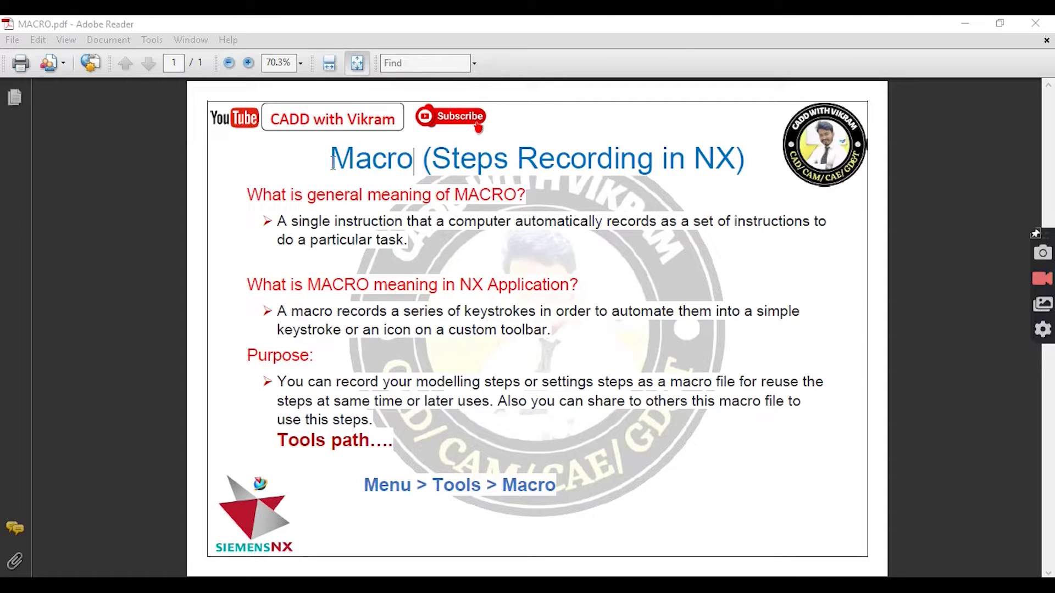
Highlight the title word Macro on the MACRO.pdf slide, then switch to NX 12 showing Macro.prt.
{"action": "left_click_drag", "start_coordinate": [332, 159], "coordinate": [415, 160]}
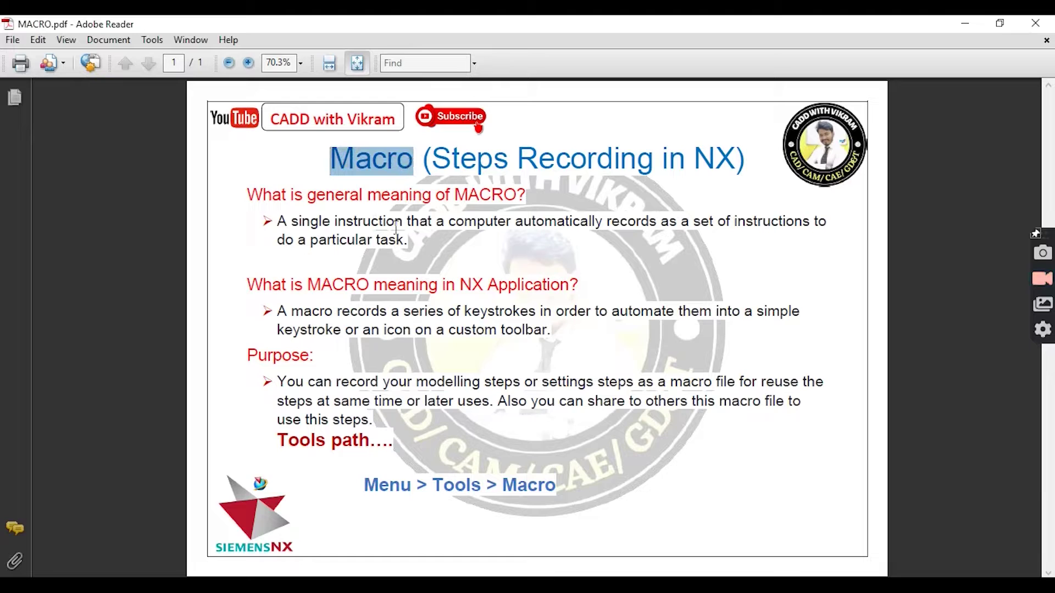
{"action": "left_click", "coordinate": [372, 160]}
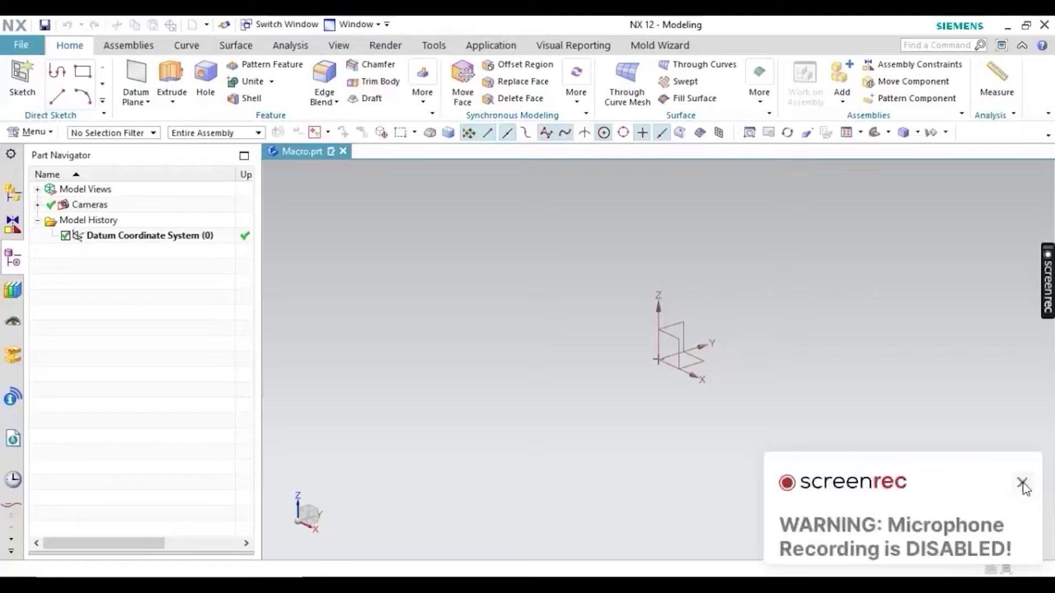
{"action": "left_click", "coordinate": [1022, 483]}
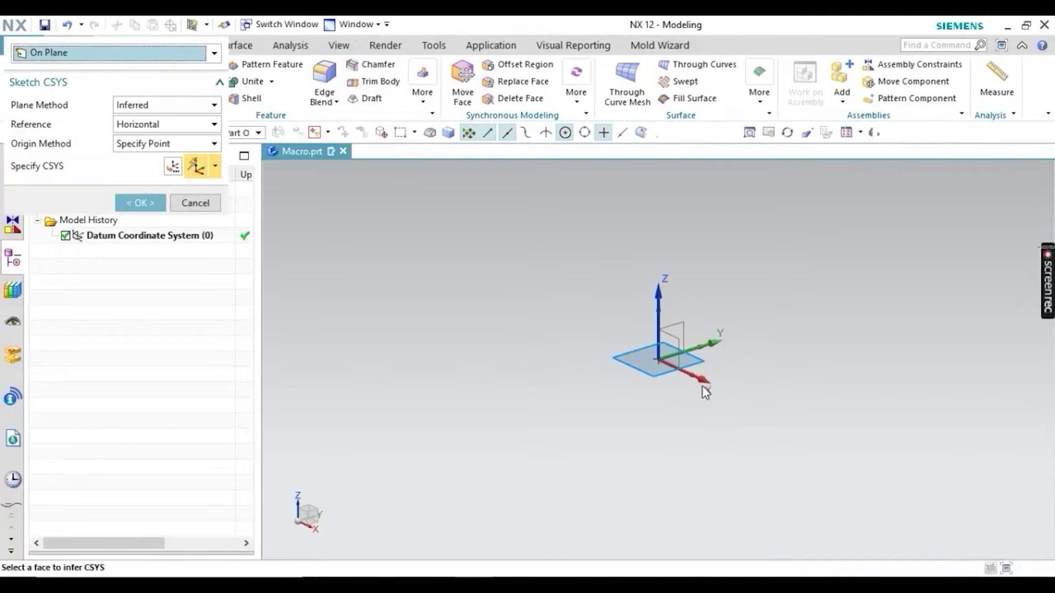
Start a sketch on the datum CSYS and draw a circle centred on the origin.
{"action": "left_click", "coordinate": [696, 369]}
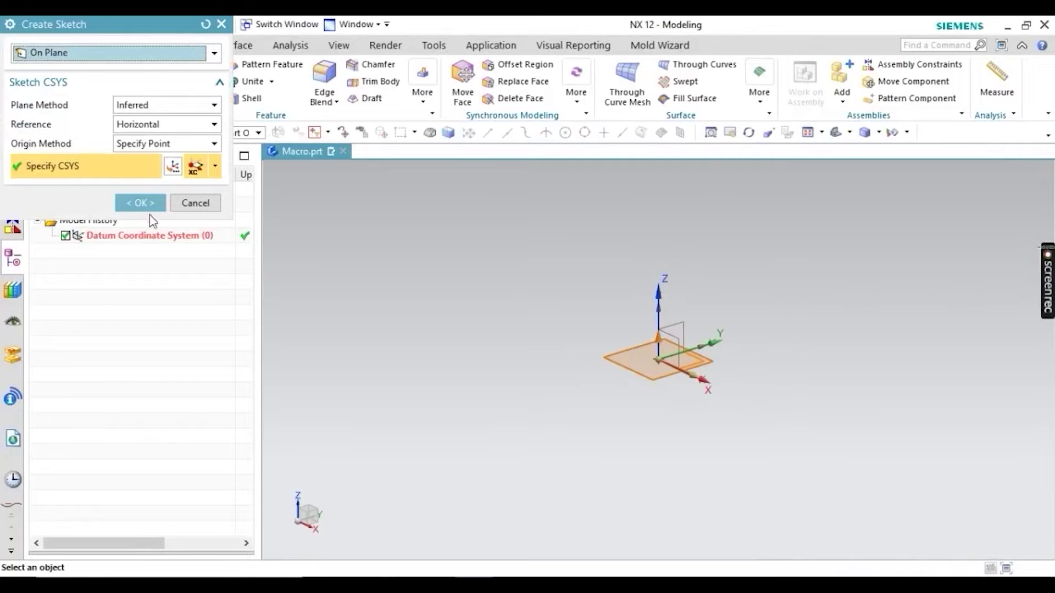
{"action": "left_click", "coordinate": [140, 203]}
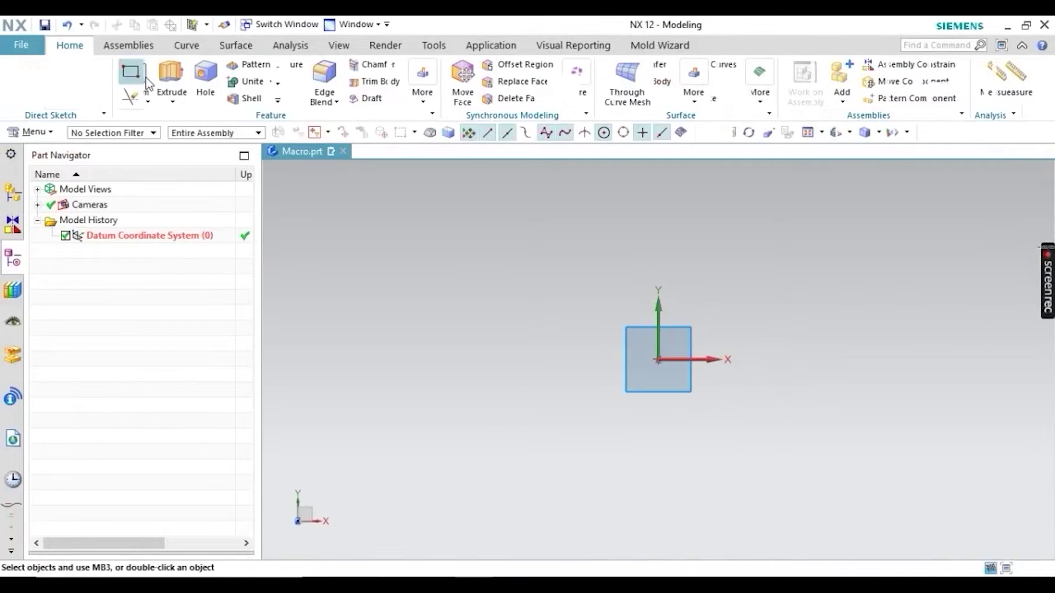
{"action": "left_click", "coordinate": [209, 72]}
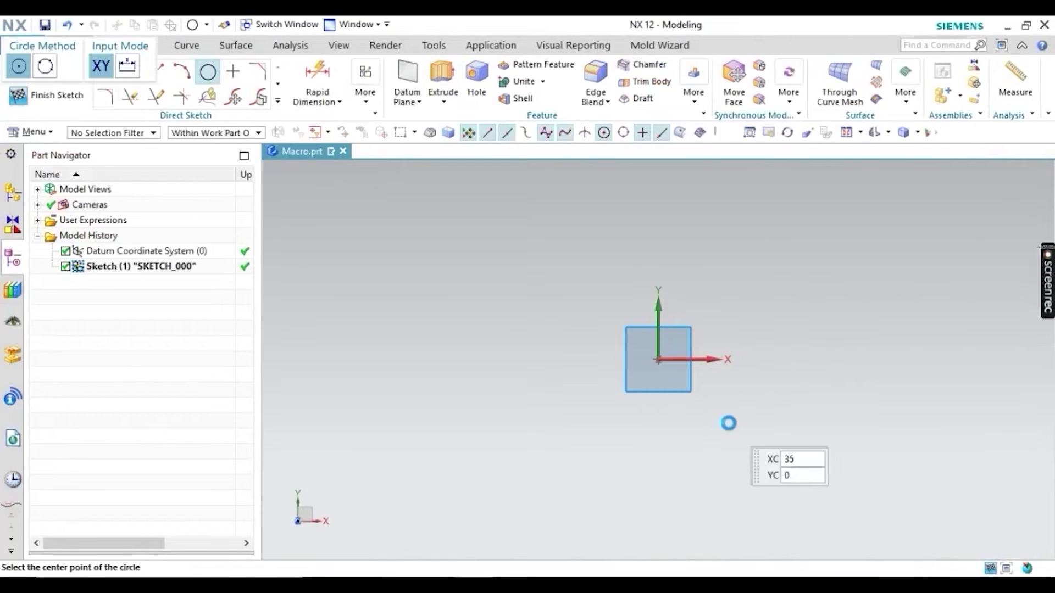
{"action": "left_click", "coordinate": [657, 360]}
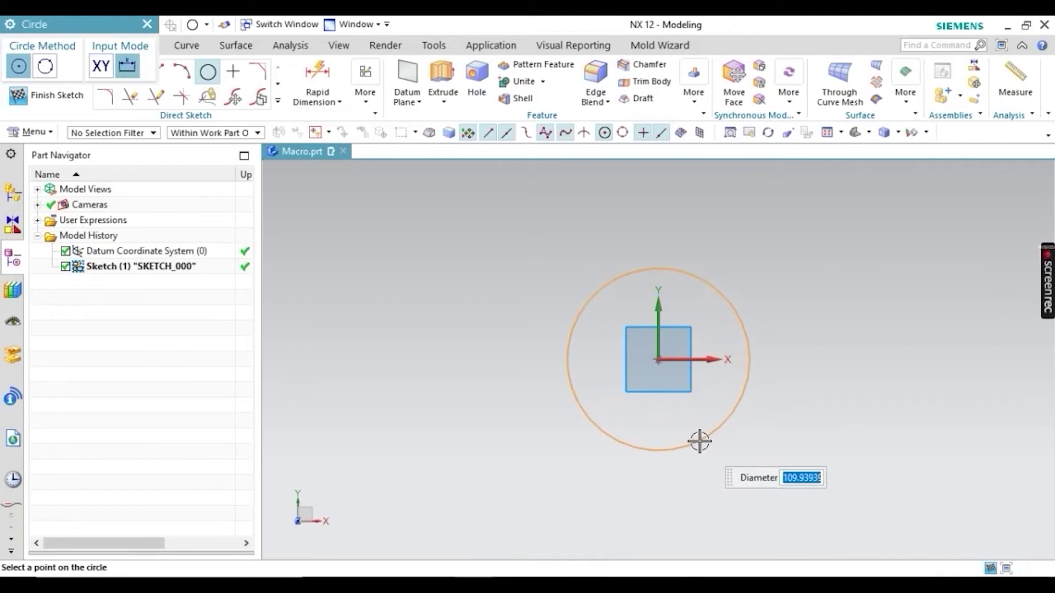
{"action": "left_click", "coordinate": [699, 440]}
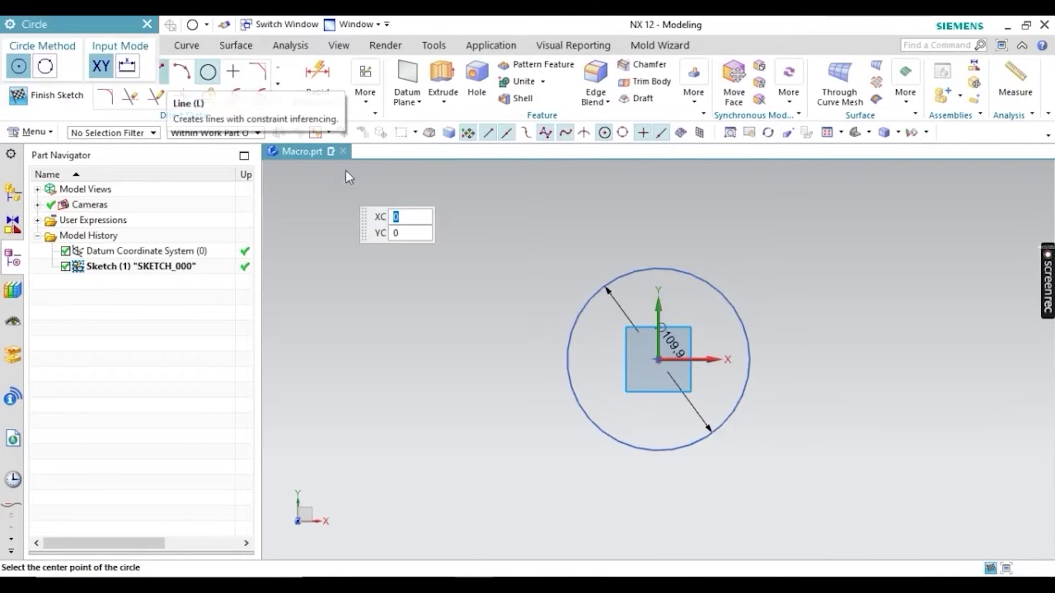
{"action": "key", "text": "Escape"}
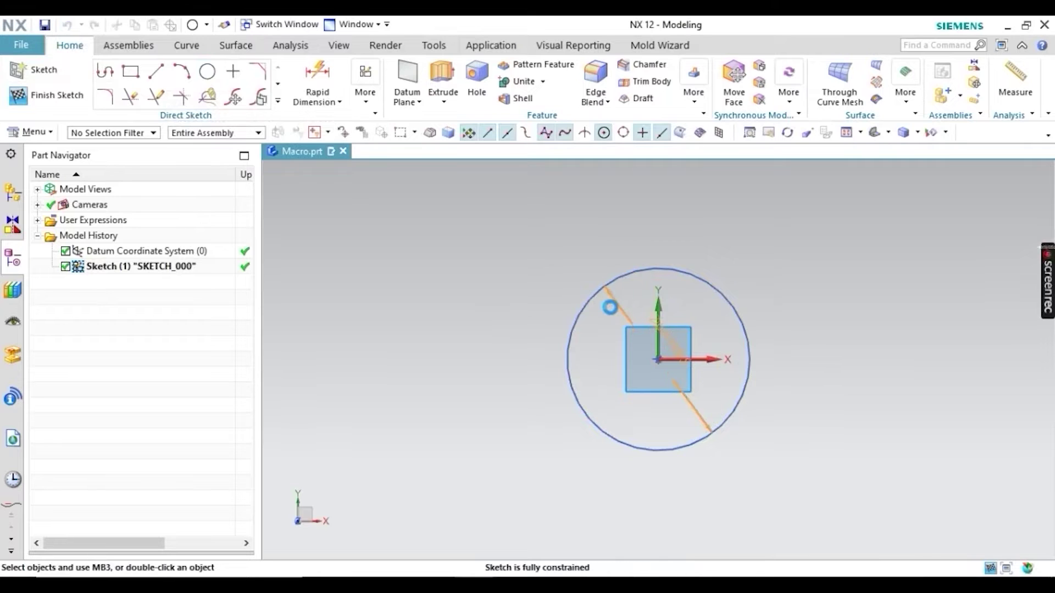
Set the circle's diameter dimension to 100 and finish the sketch.
{"action": "double_click", "coordinate": [609, 307]}
{"action": "type", "text": "100"}
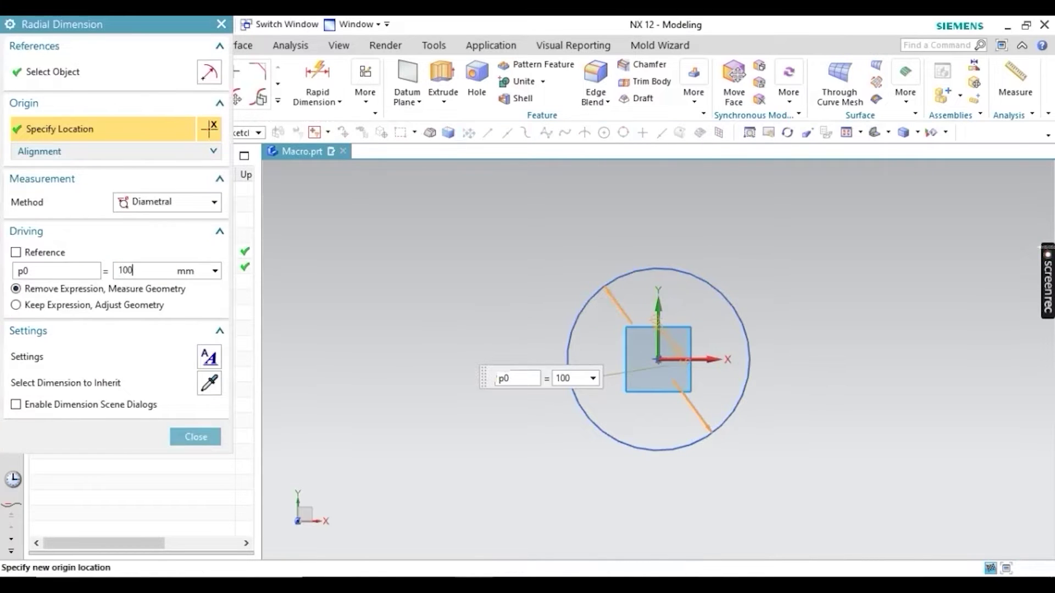
{"action": "key", "text": "Return"}
{"action": "left_click", "coordinate": [176, 437]}
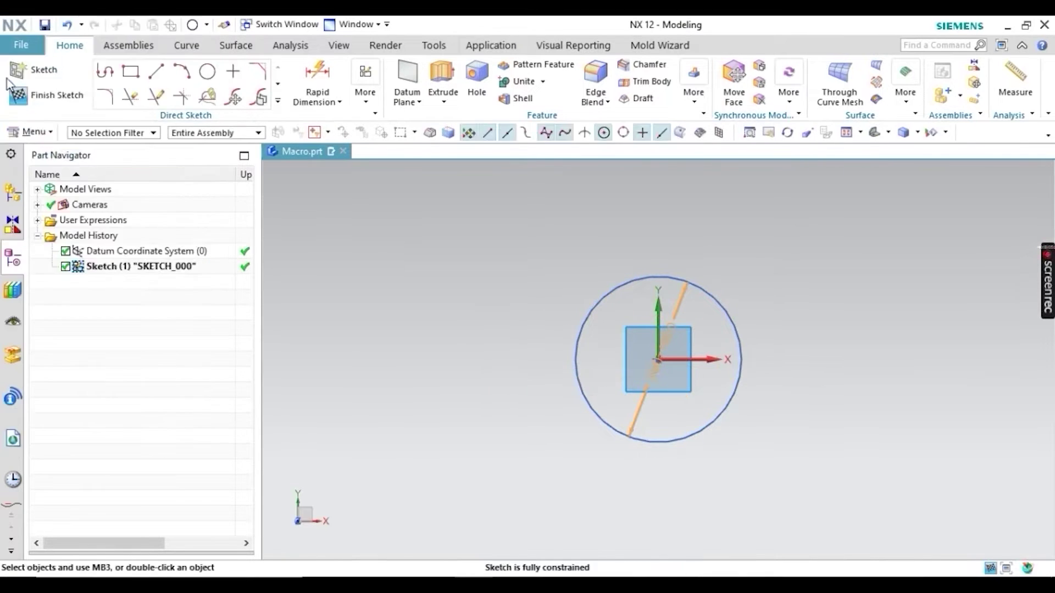
{"action": "left_click", "coordinate": [44, 96]}
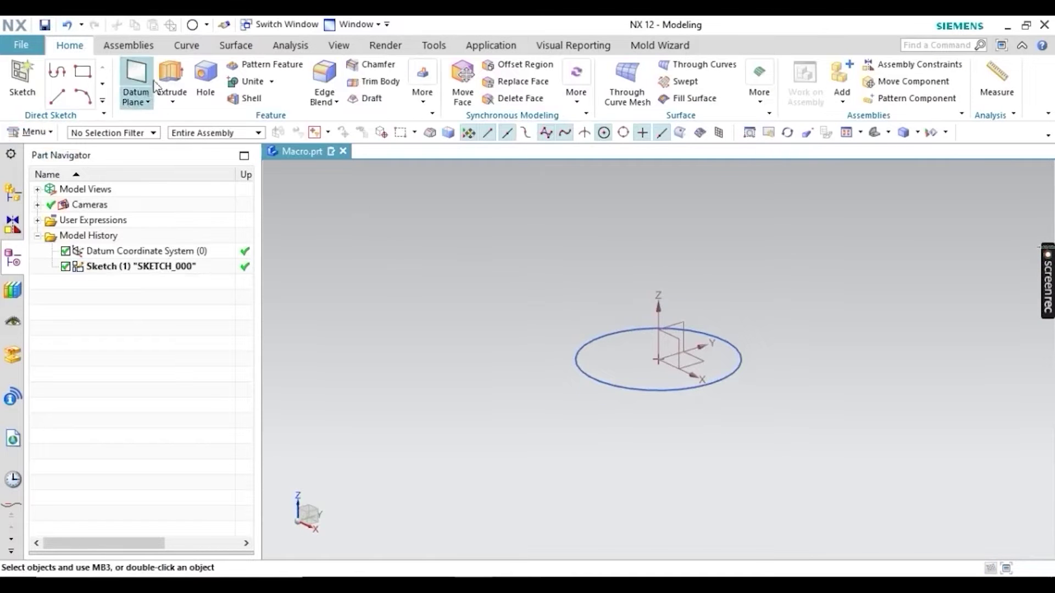
Extrude the 100 mm circle with an end distance of 150 mm, replacing the default 120.
{"action": "left_click", "coordinate": [169, 80]}
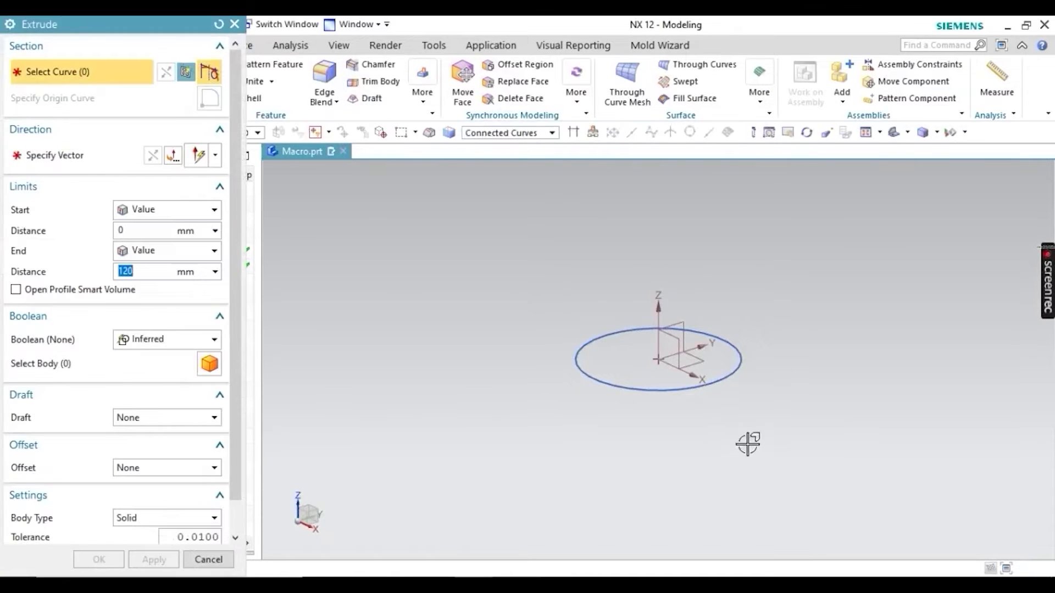
{"action": "left_click", "coordinate": [584, 376]}
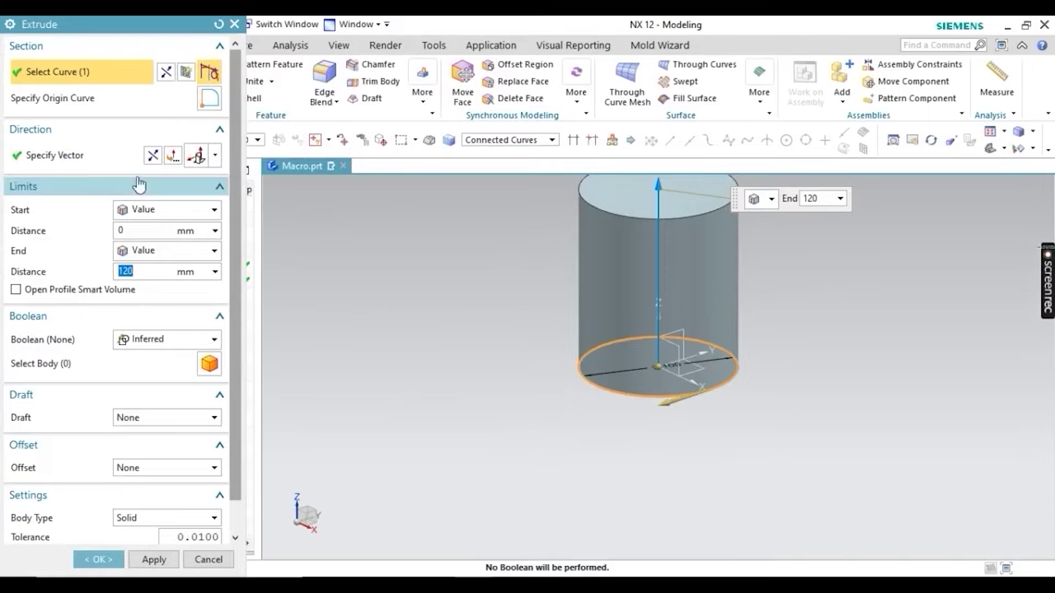
{"action": "scroll", "coordinate": [534, 324], "scroll_direction": "down", "scroll_amount": 3}
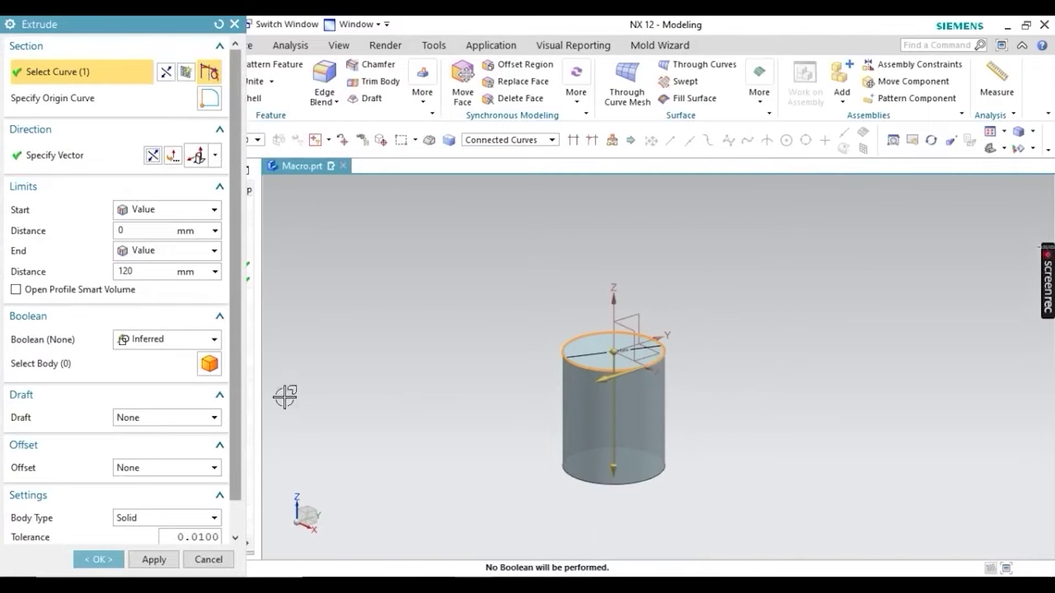
{"action": "left_click", "coordinate": [152, 271]}
{"action": "double_click", "coordinate": [152, 272]}
{"action": "type", "text": "1"}
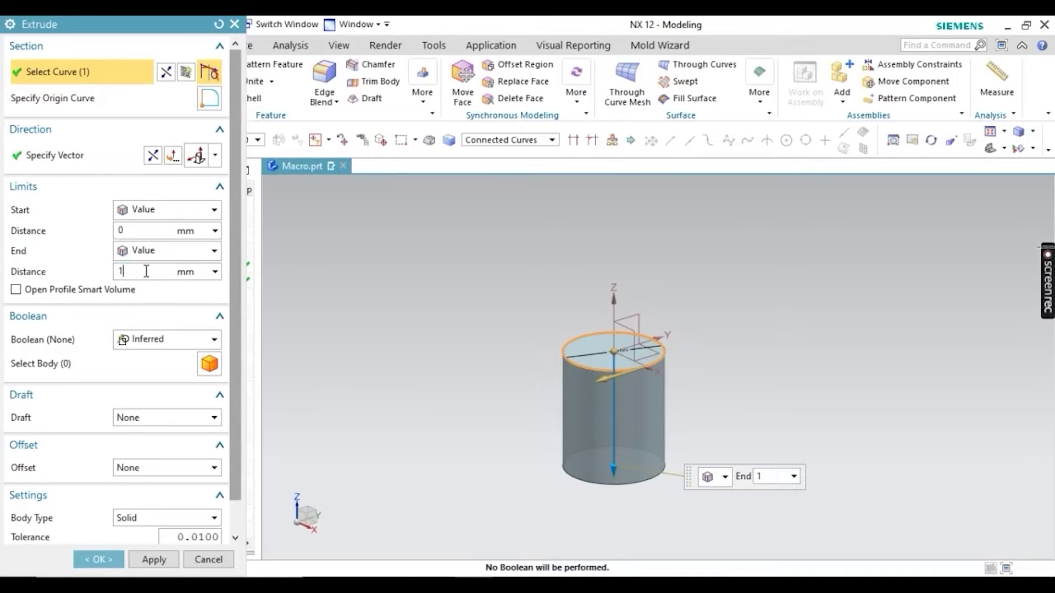
{"action": "type", "text": "50"}
{"action": "key", "text": "Return"}
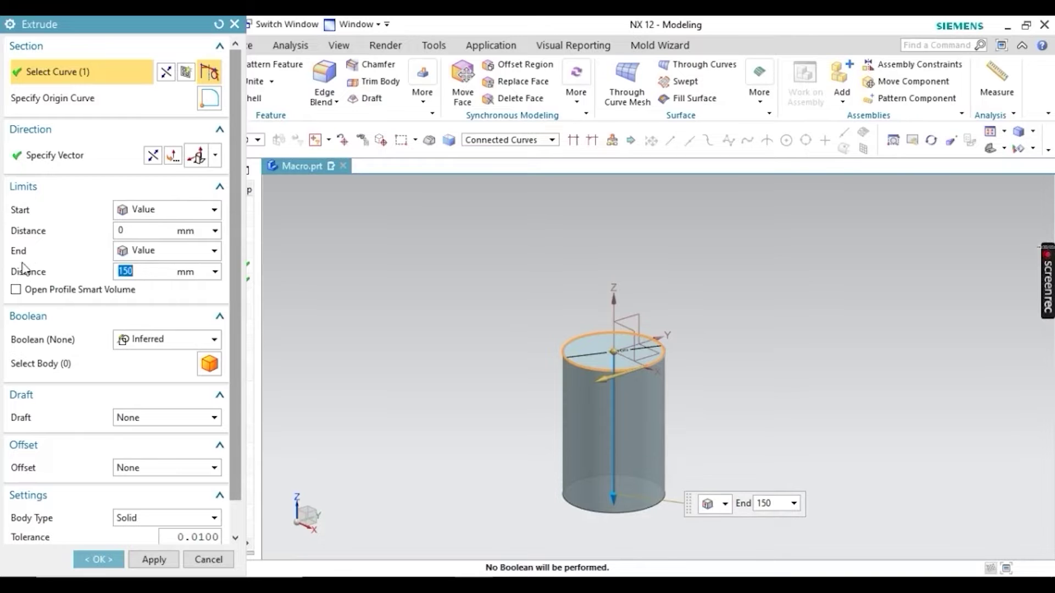
{"action": "left_click", "coordinate": [99, 559]}
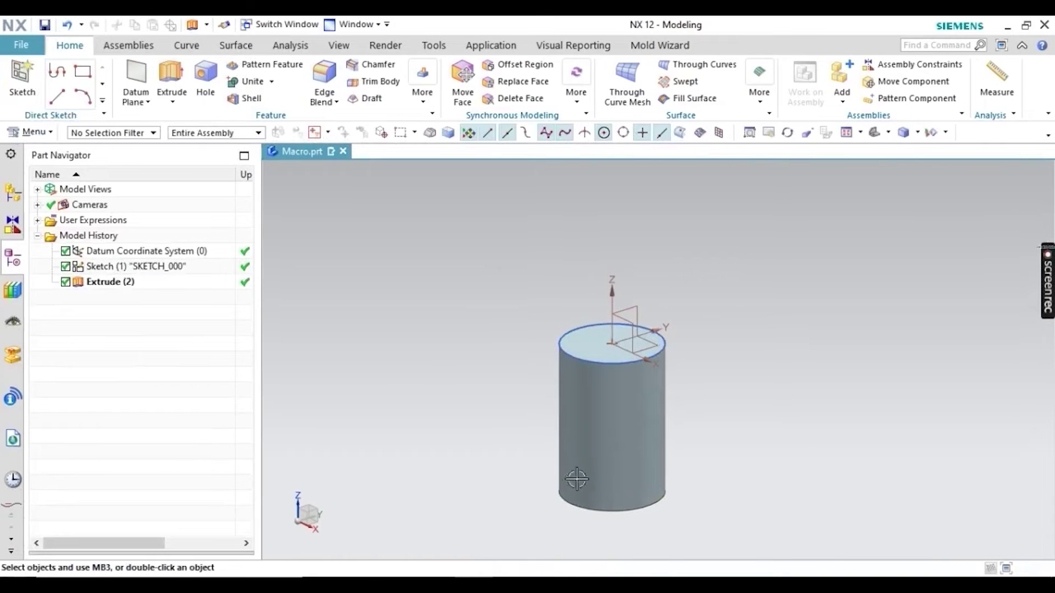
{"action": "scroll", "coordinate": [527, 387], "scroll_direction": "down", "scroll_amount": 2}
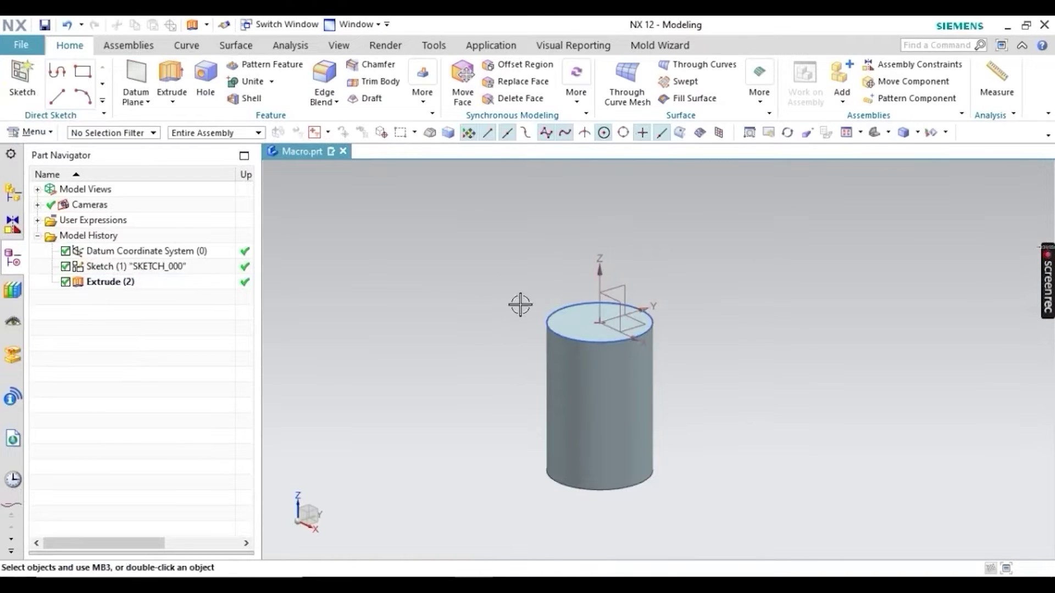
Look for the macro commands under Menu > Tools > Macro and by searching 'Ma' in Find a Command.
{"action": "left_click", "coordinate": [31, 132]}
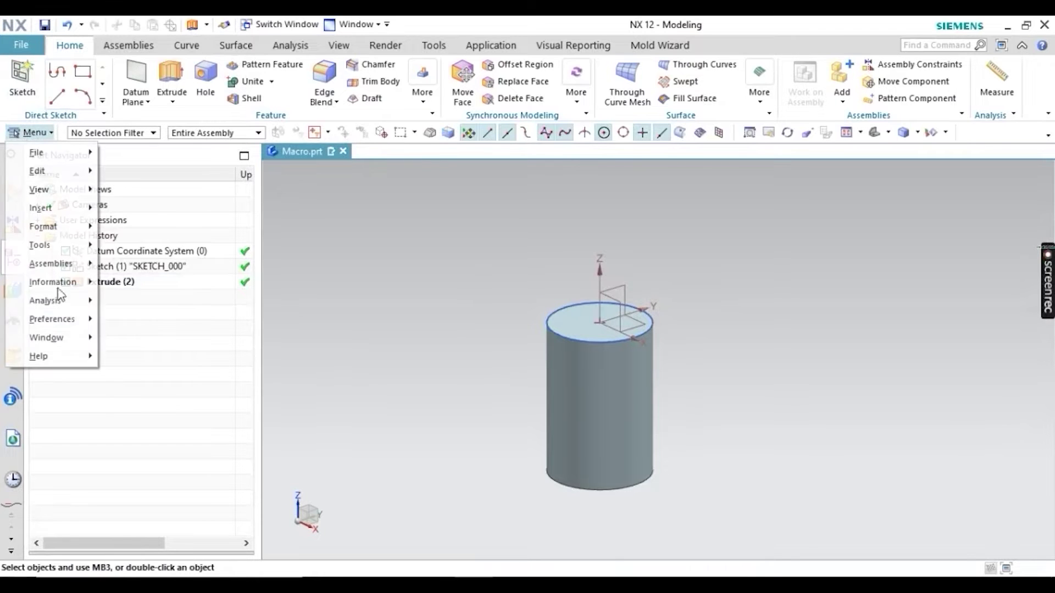
{"action": "mouse_move", "coordinate": [49, 244]}
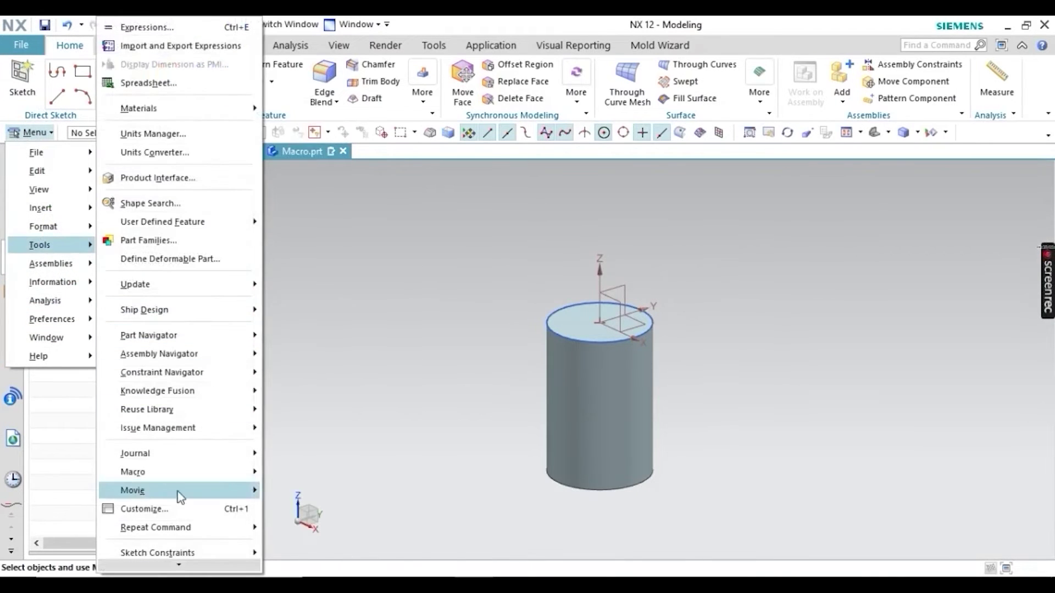
{"action": "mouse_move", "coordinate": [153, 473]}
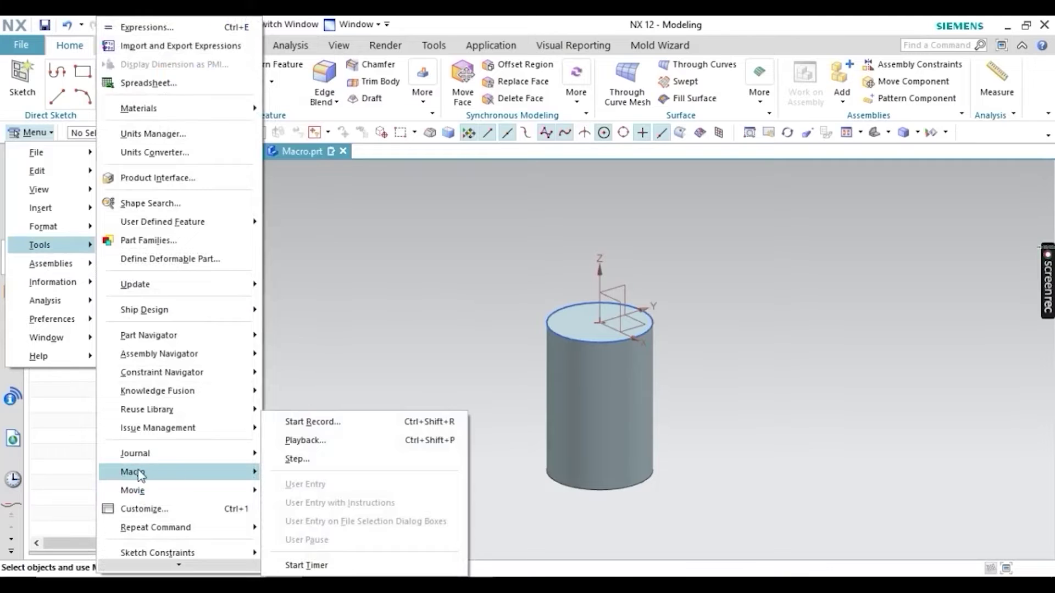
{"action": "left_click", "coordinate": [337, 439]}
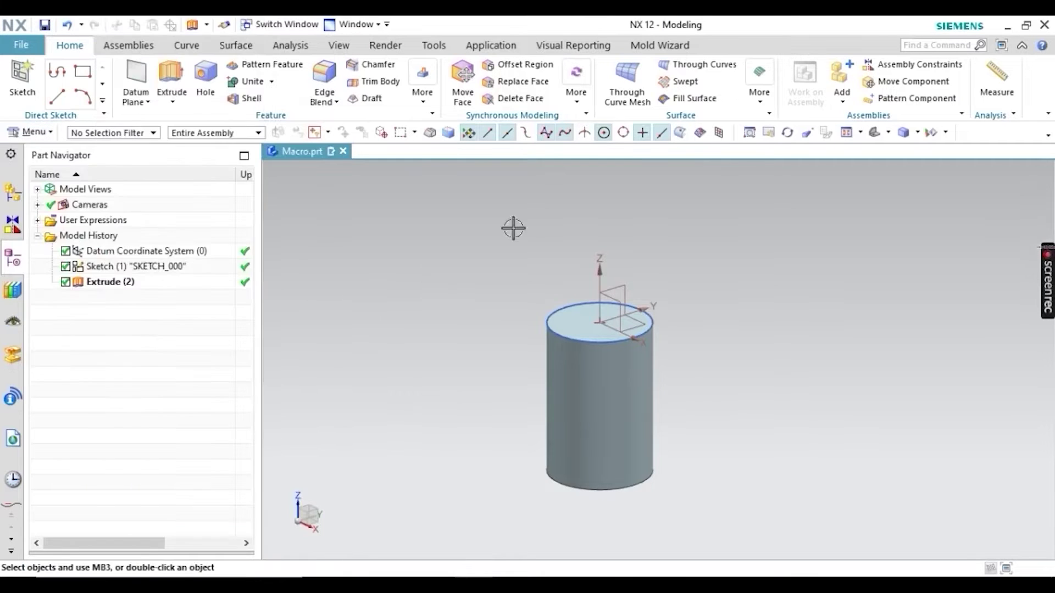
{"action": "left_click", "coordinate": [948, 46]}
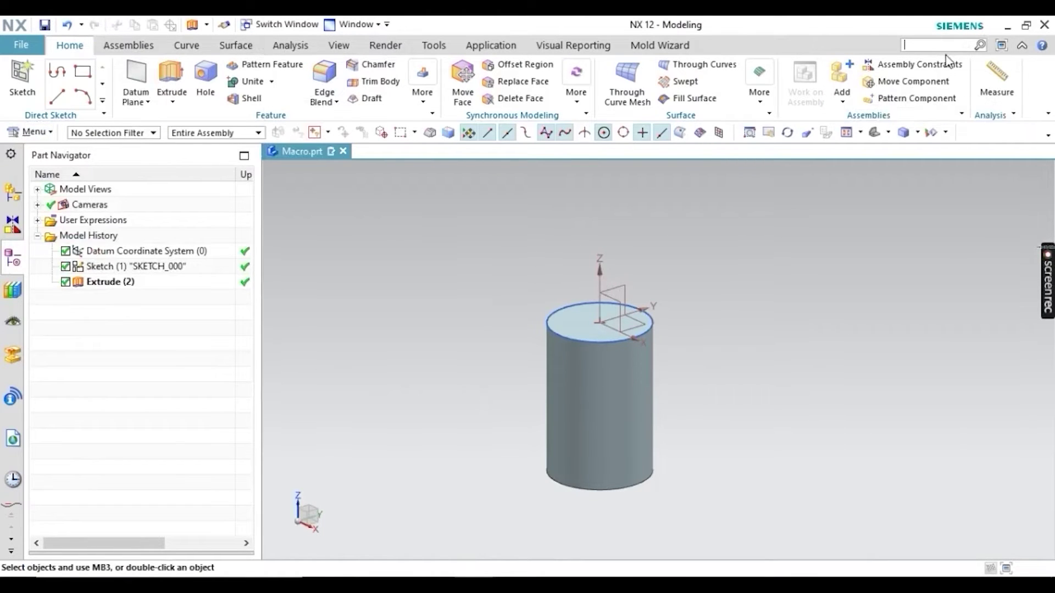
{"action": "type", "text": "Macro"}
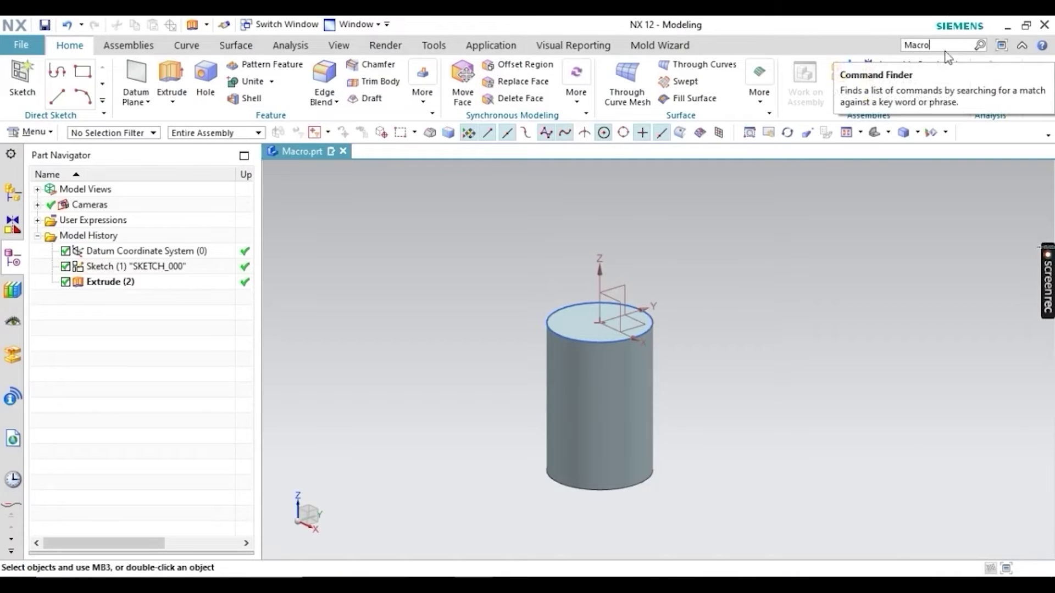
{"action": "left_click", "coordinate": [22, 134]}
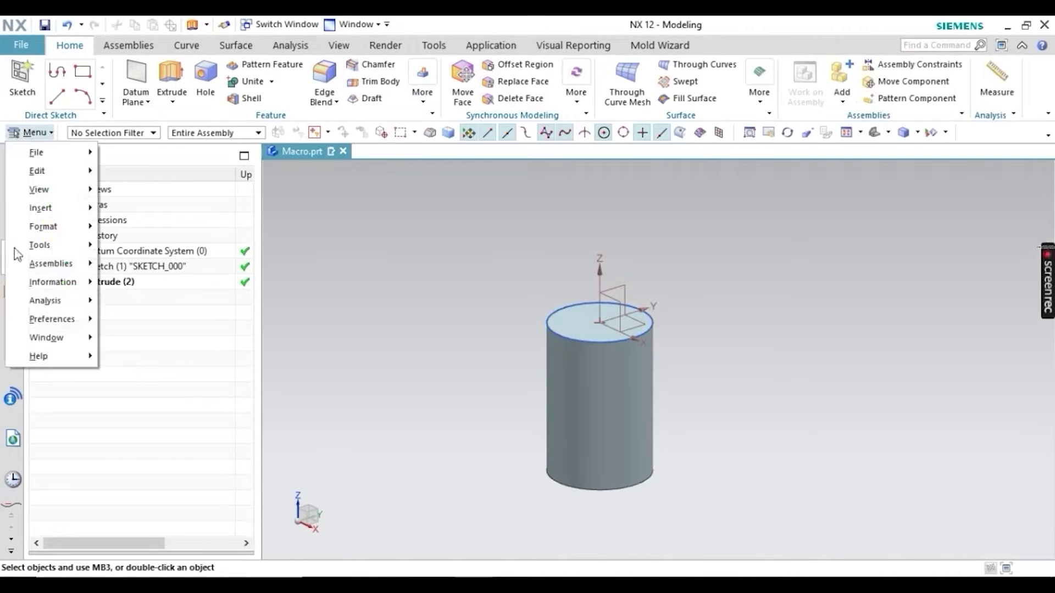
Start recording a macro named 'macro steps' saved to the Desktop.
{"action": "mouse_move", "coordinate": [40, 245]}
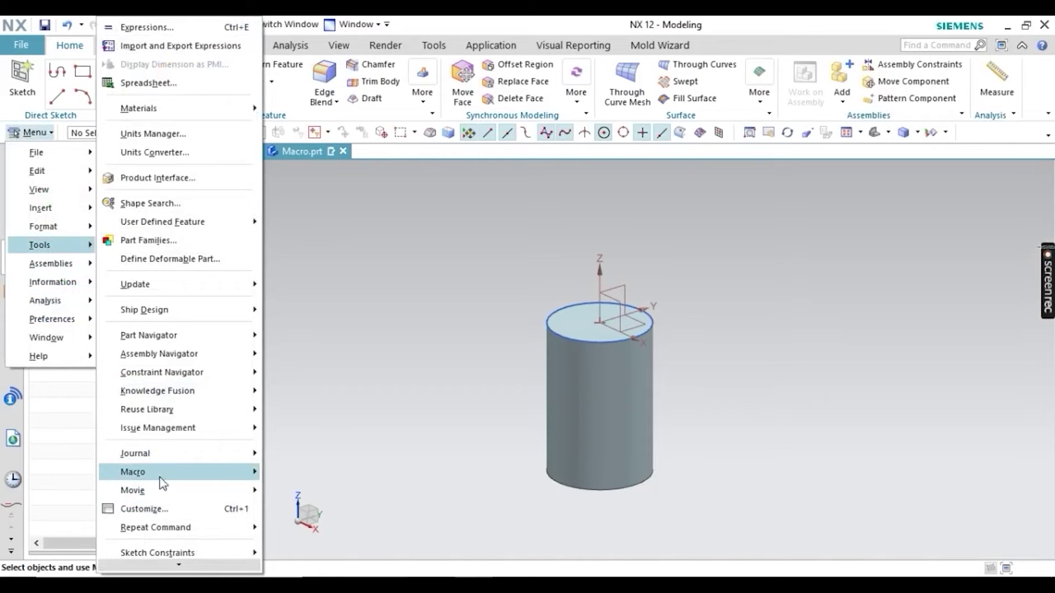
{"action": "mouse_move", "coordinate": [236, 473]}
{"action": "left_click", "coordinate": [312, 422]}
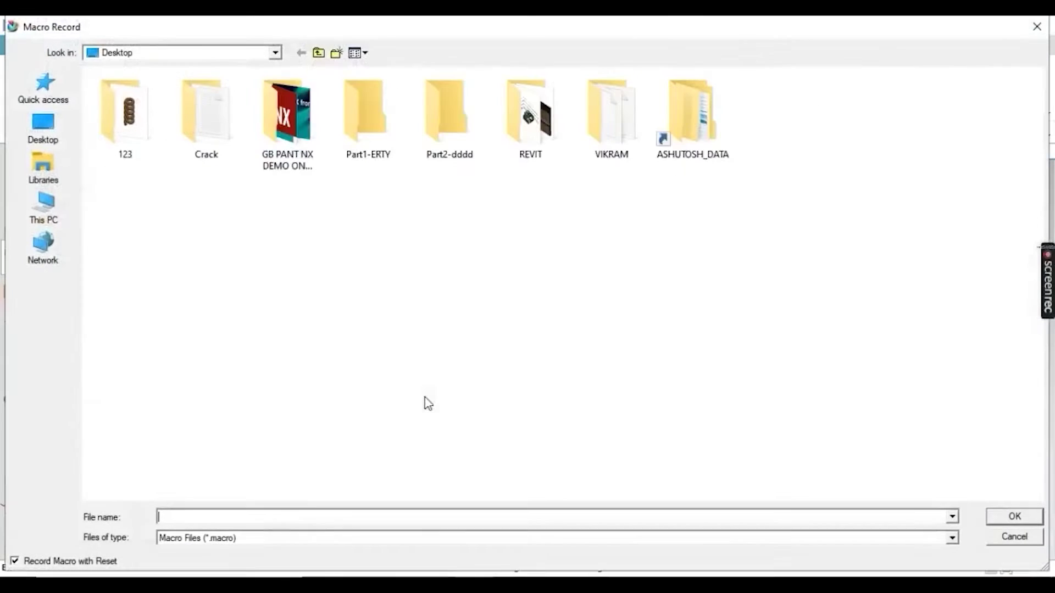
{"action": "type", "text": "macro steps"}
{"action": "left_click", "coordinate": [1012, 521]}
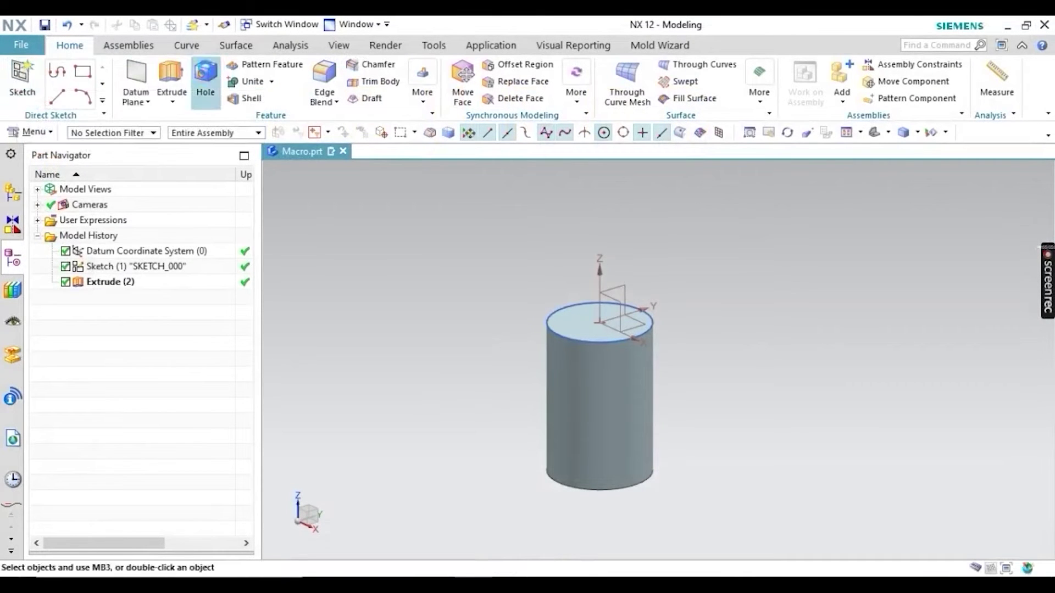
Place a hole sketch point on the cylinder's top face, constrain it to the origin, and finish the sketch.
{"action": "left_click", "coordinate": [205, 82]}
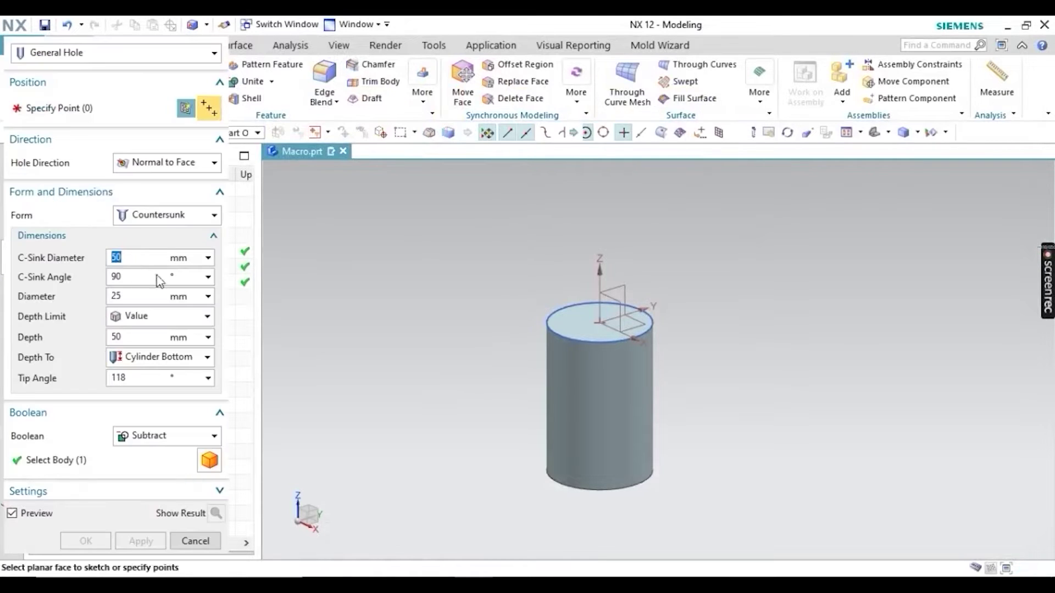
{"action": "left_click", "coordinate": [584, 329]}
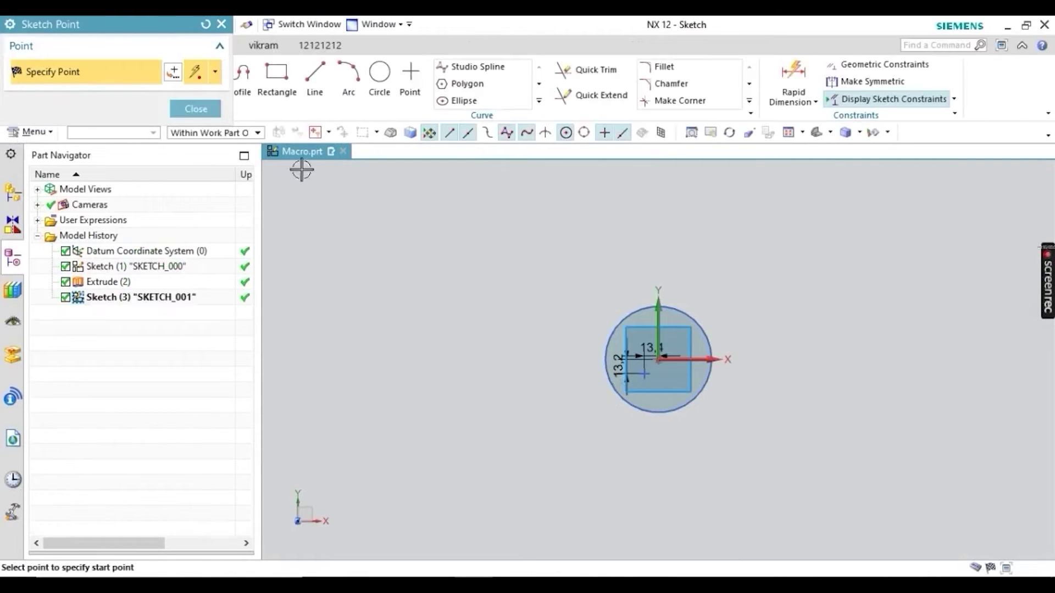
{"action": "left_click", "coordinate": [195, 108]}
{"action": "scroll", "coordinate": [708, 331], "scroll_direction": "up", "scroll_amount": 5}
{"action": "scroll", "coordinate": [708, 331], "scroll_direction": "up", "scroll_amount": 3}
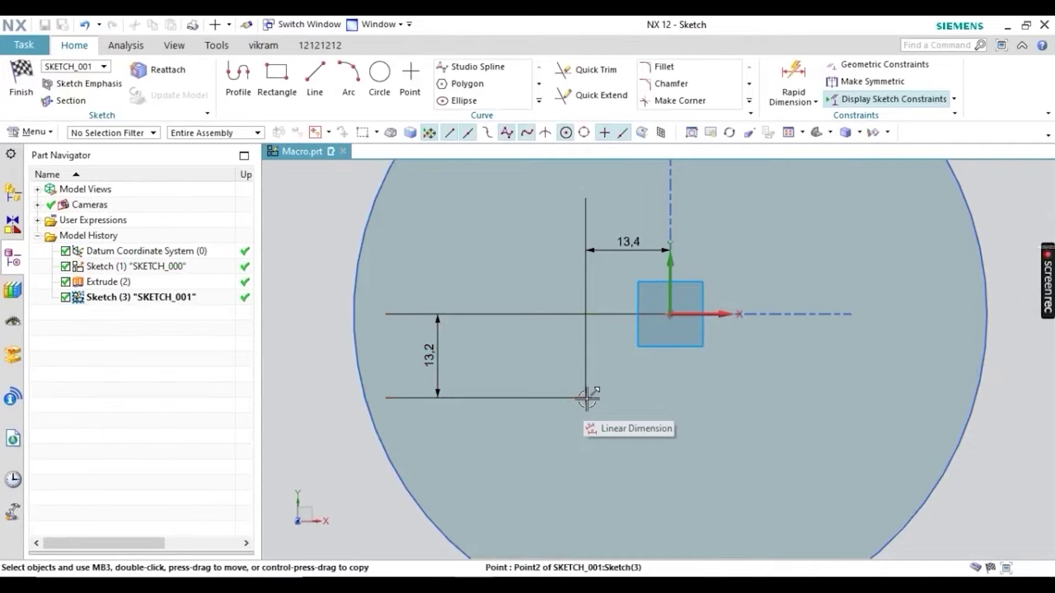
{"action": "left_click", "coordinate": [669, 313]}
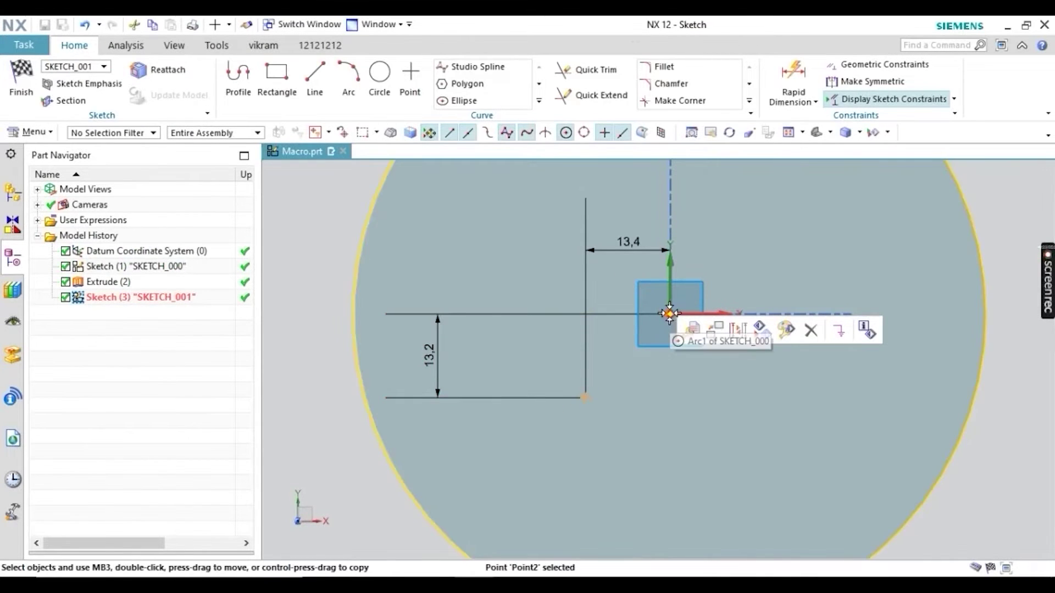
{"action": "left_click", "coordinate": [661, 358]}
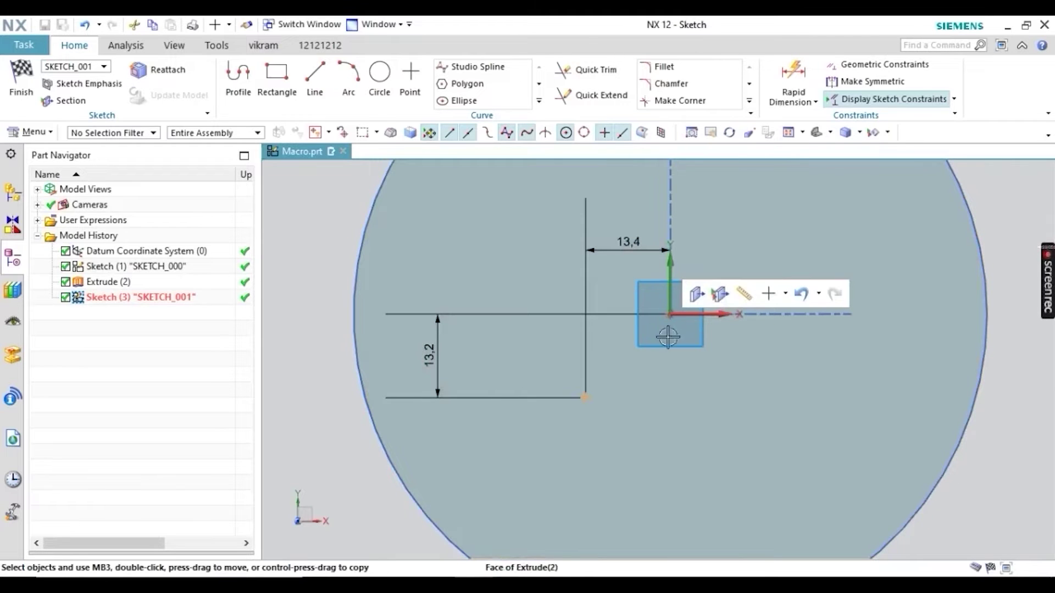
{"action": "left_click", "coordinate": [670, 314]}
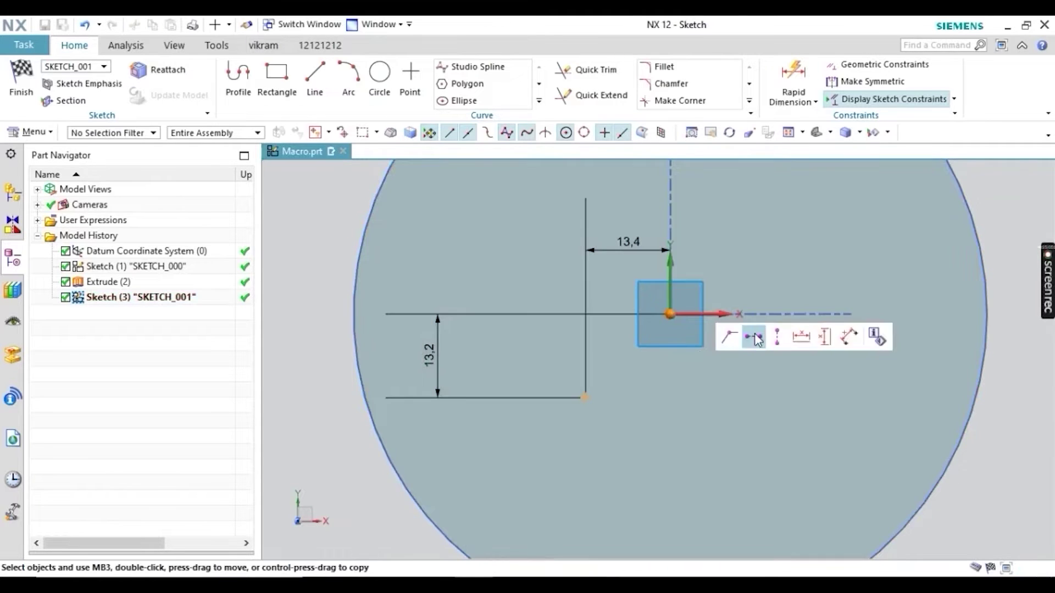
{"action": "left_click", "coordinate": [729, 338]}
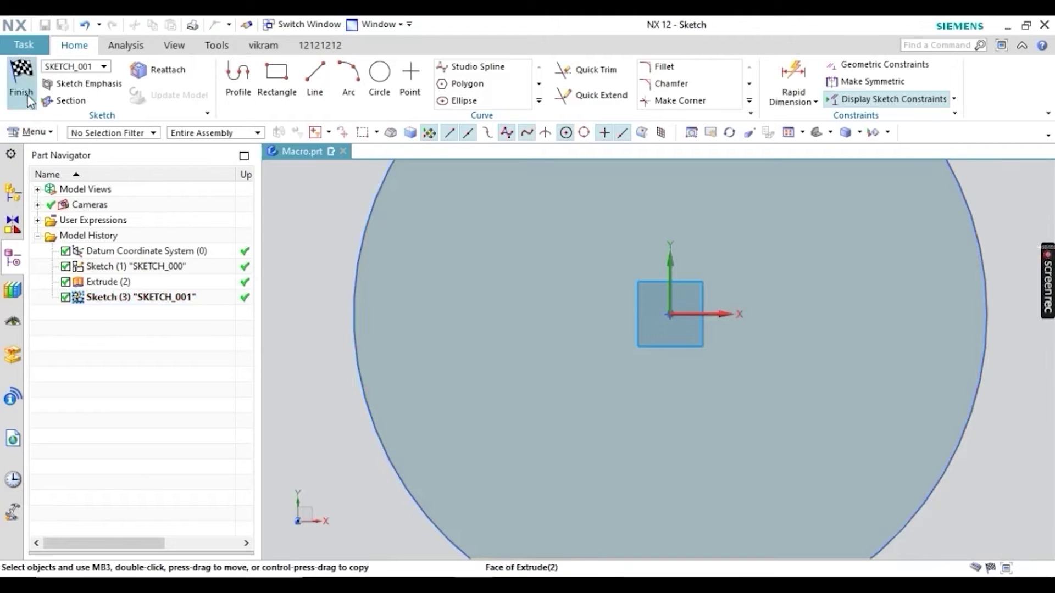
{"action": "key", "text": "ctrl+q"}
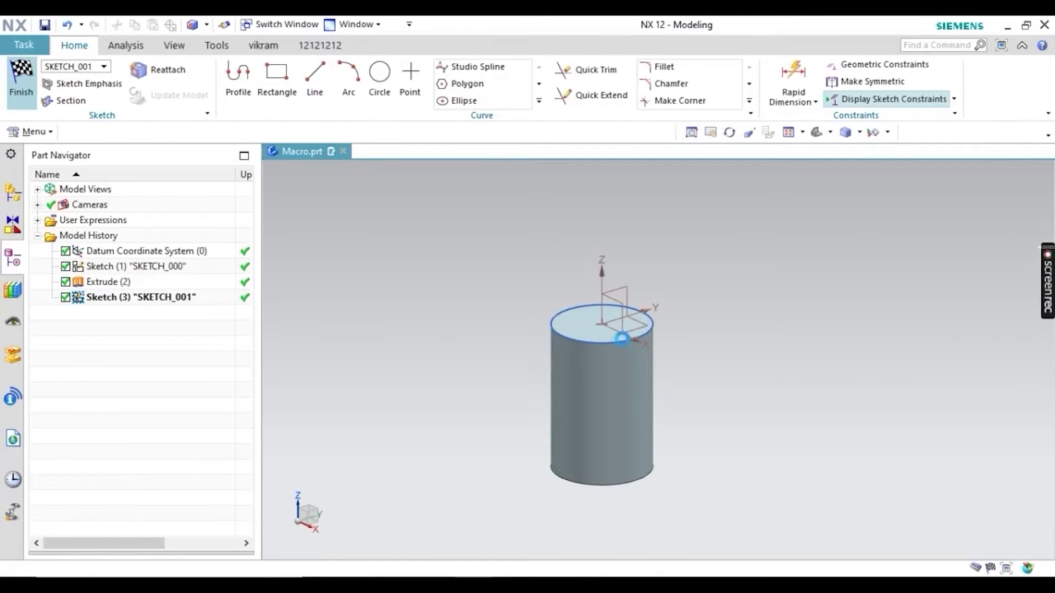
Create a Countersunk hole at the top-face centre: C-Sink 50, angle 90, diameter 25.
{"action": "left_click", "coordinate": [625, 338]}
{"action": "scroll", "coordinate": [596, 370], "scroll_direction": "up", "scroll_amount": 4}
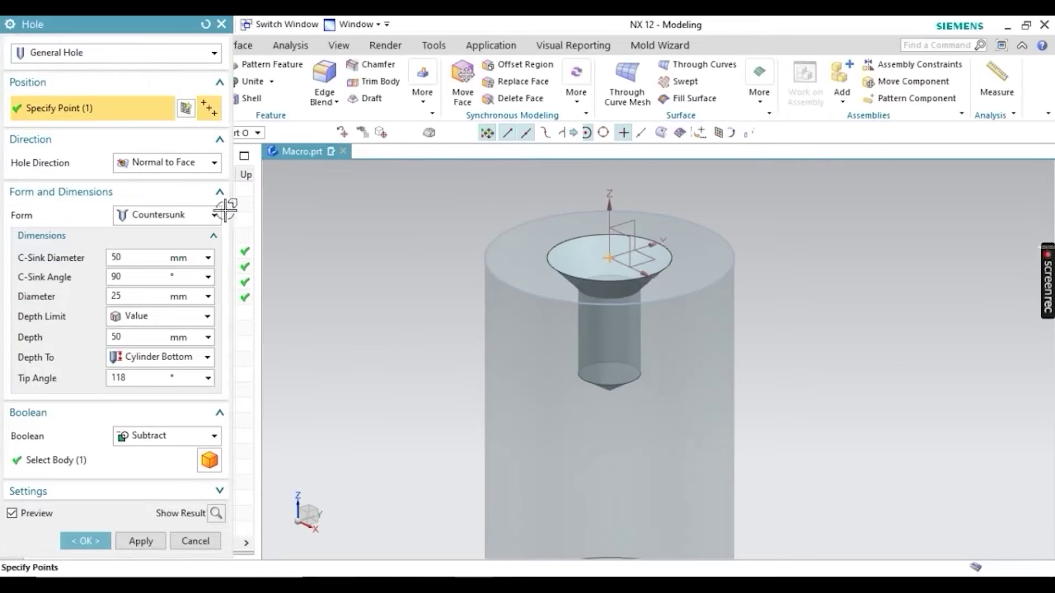
{"action": "left_click", "coordinate": [140, 215]}
{"action": "left_click", "coordinate": [149, 248]}
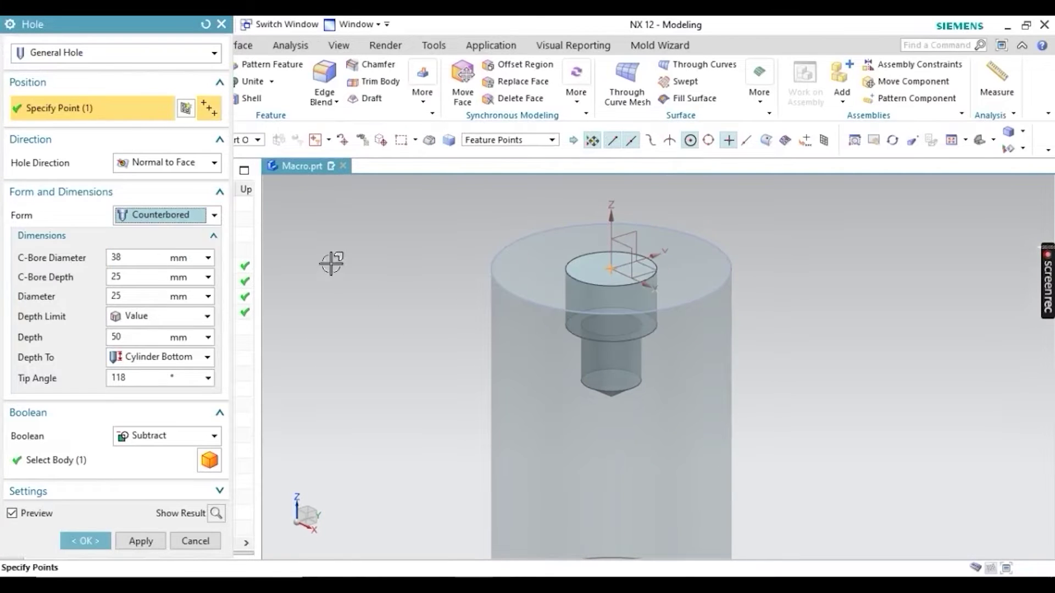
{"action": "left_click", "coordinate": [139, 214]}
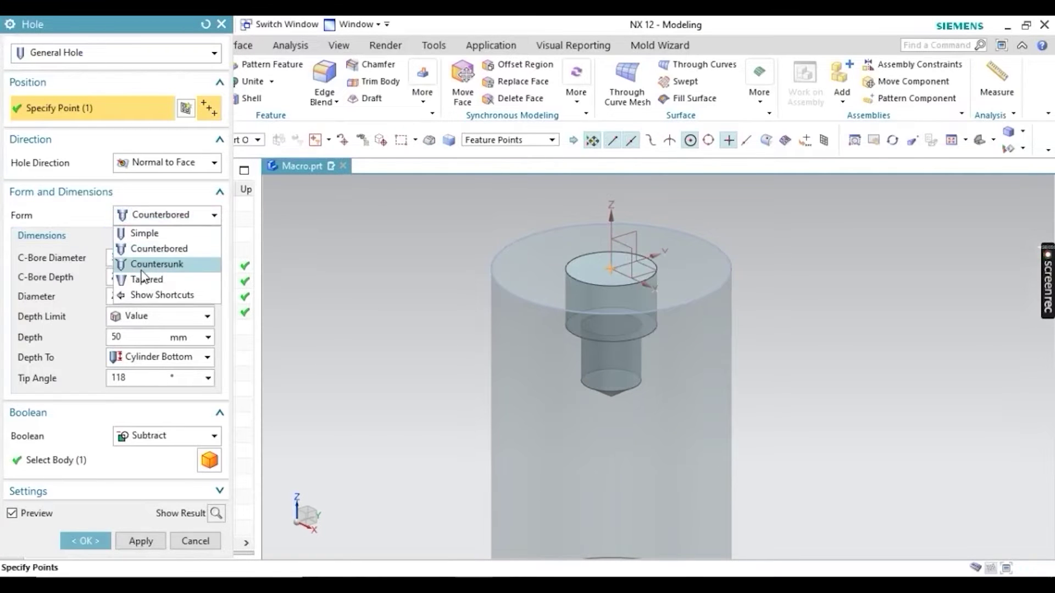
{"action": "left_click", "coordinate": [141, 269]}
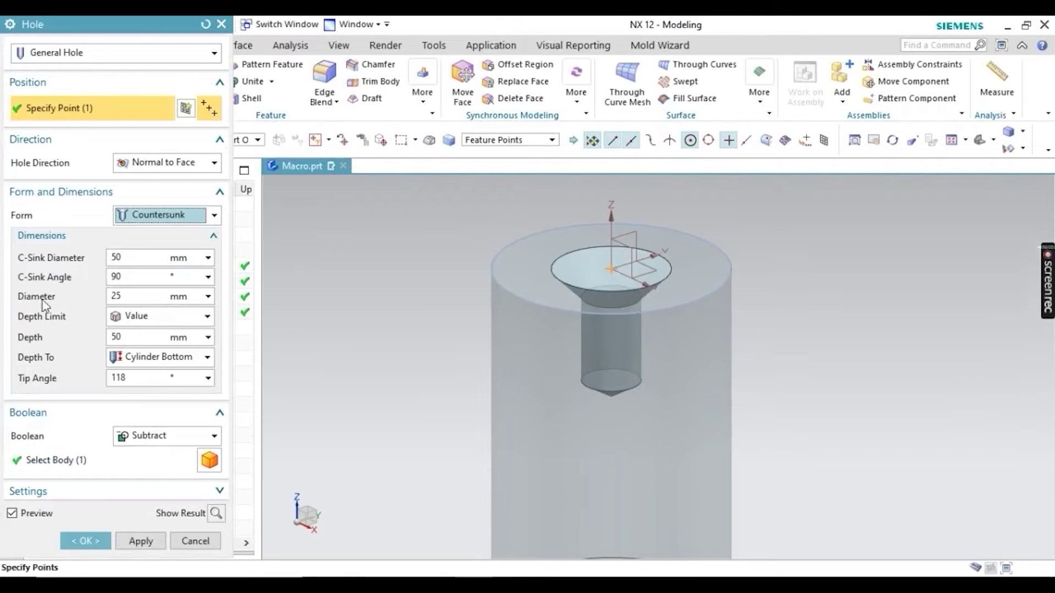
{"action": "left_click", "coordinate": [84, 541]}
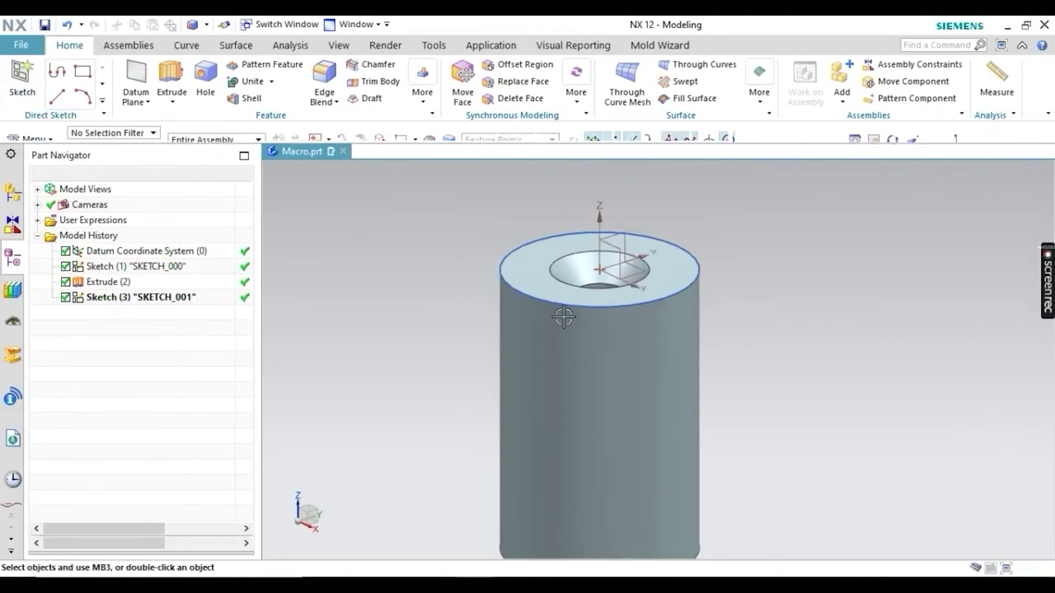
{"action": "scroll", "coordinate": [570, 322], "scroll_direction": "up", "scroll_amount": 2}
{"action": "scroll", "coordinate": [561, 360], "scroll_direction": "down", "scroll_amount": 5}
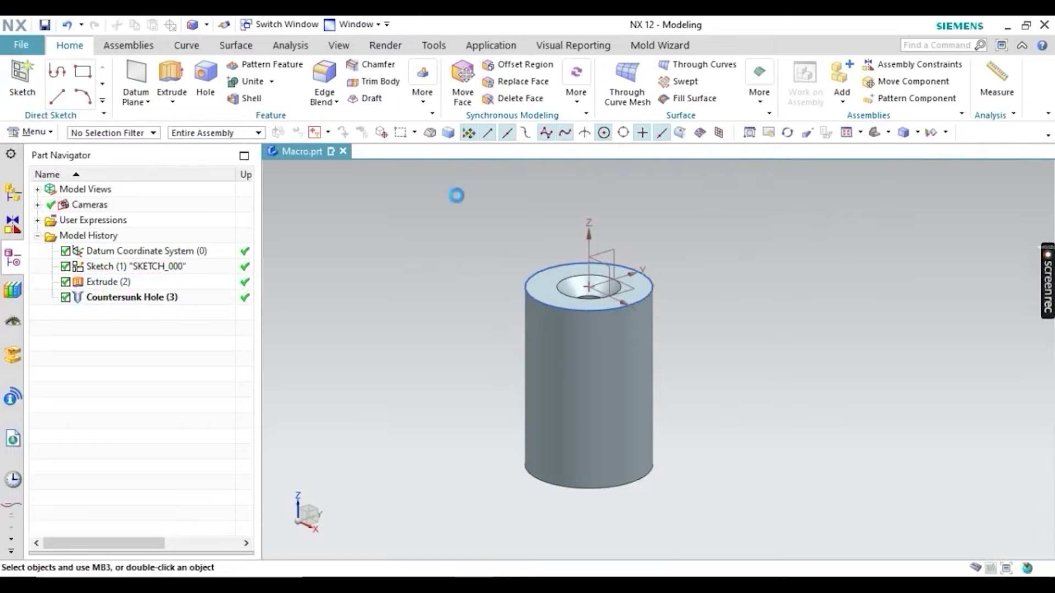
Recolour the cylinder body from orange to red with Edit Object Display, then orbit the view.
{"action": "right_click", "coordinate": [487, 252]}
{"action": "left_click", "coordinate": [339, 45]}
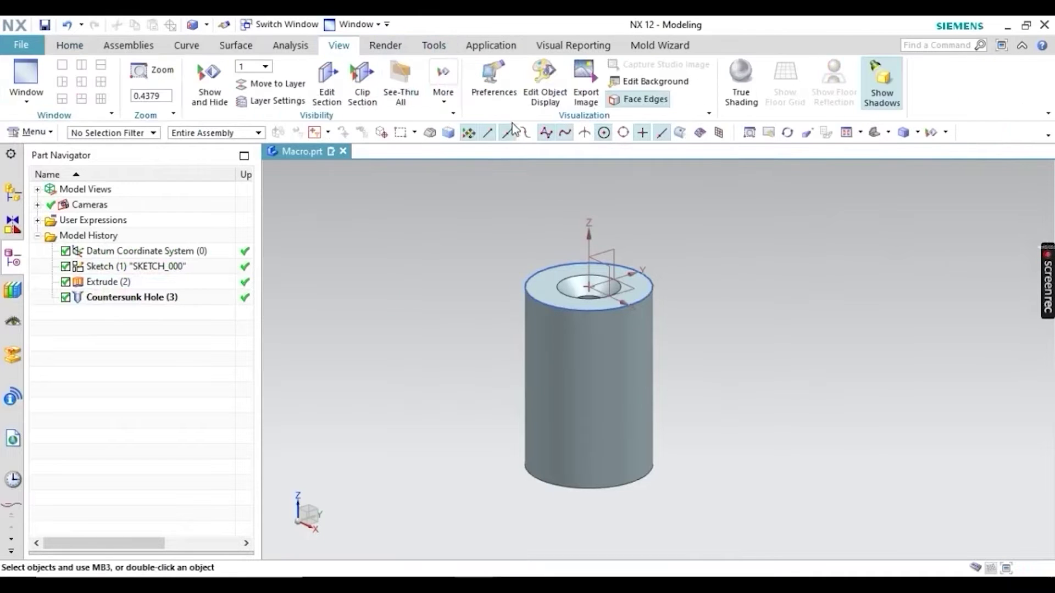
{"action": "left_click", "coordinate": [545, 93]}
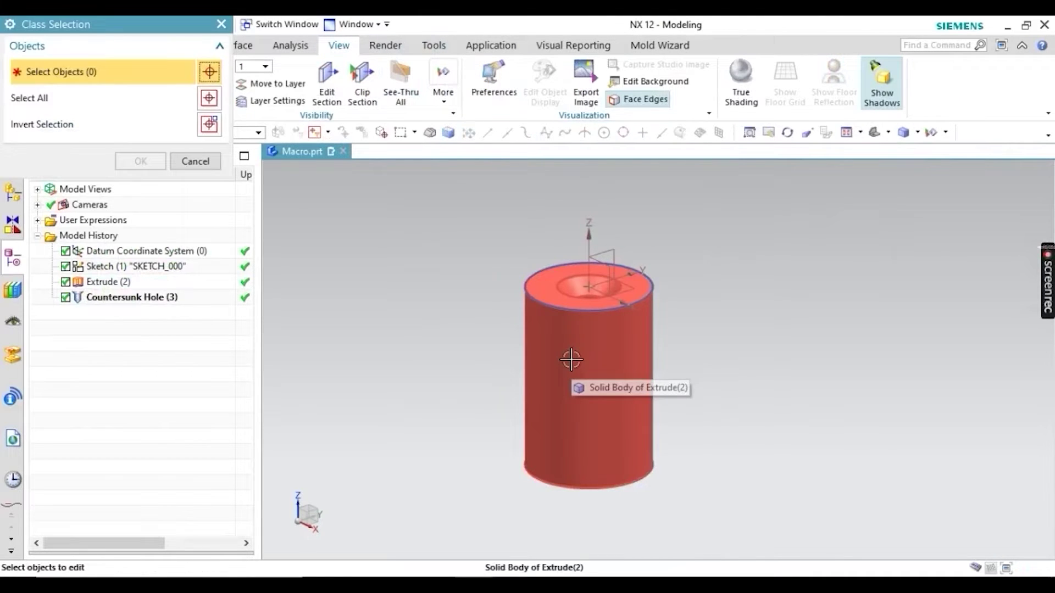
{"action": "left_click", "coordinate": [572, 360]}
{"action": "left_click", "coordinate": [141, 161]}
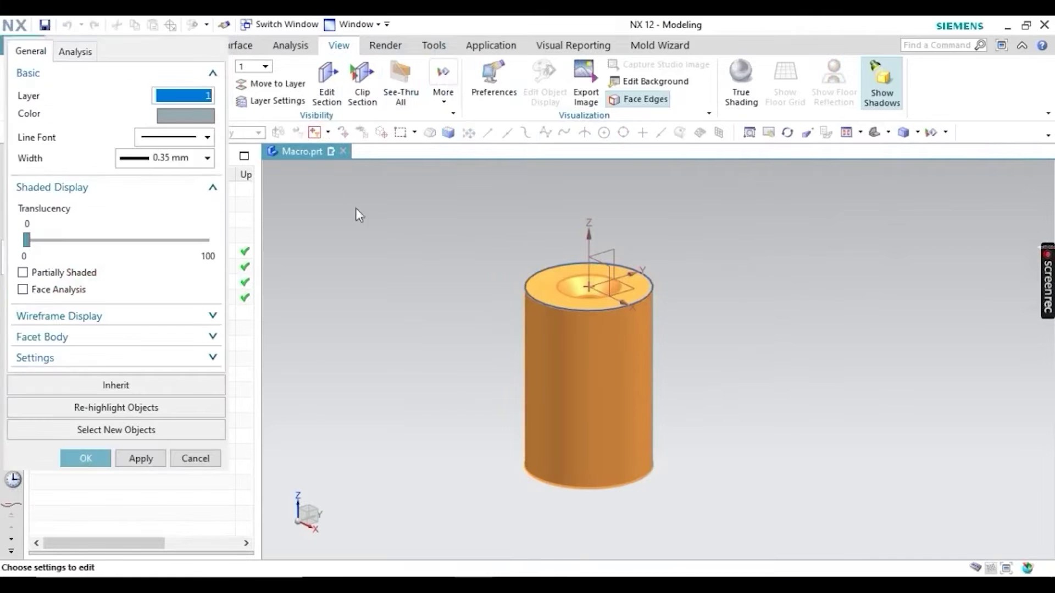
{"action": "left_click", "coordinate": [171, 114]}
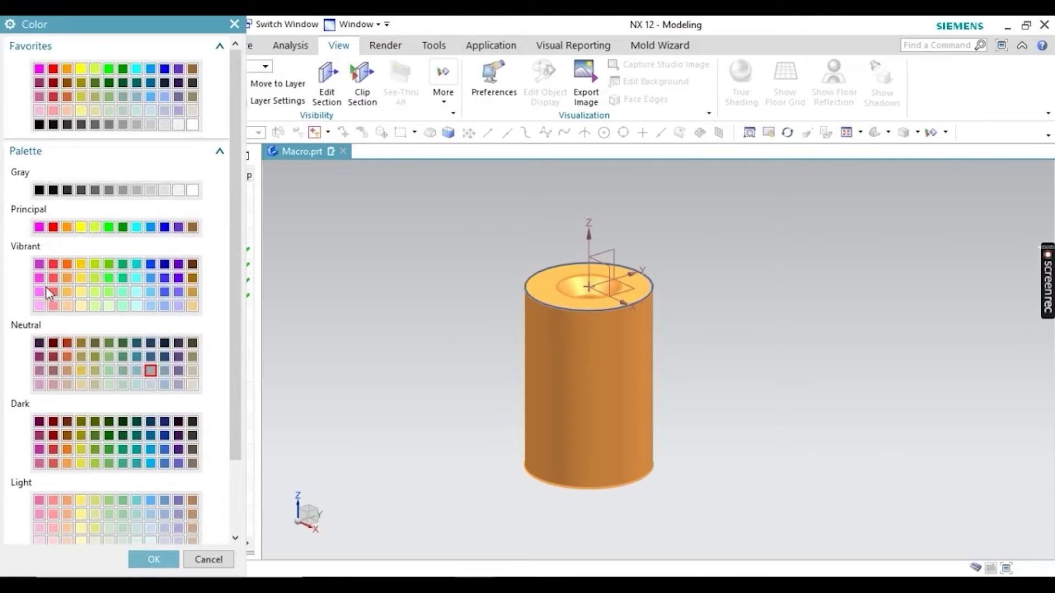
{"action": "left_click", "coordinate": [152, 559]}
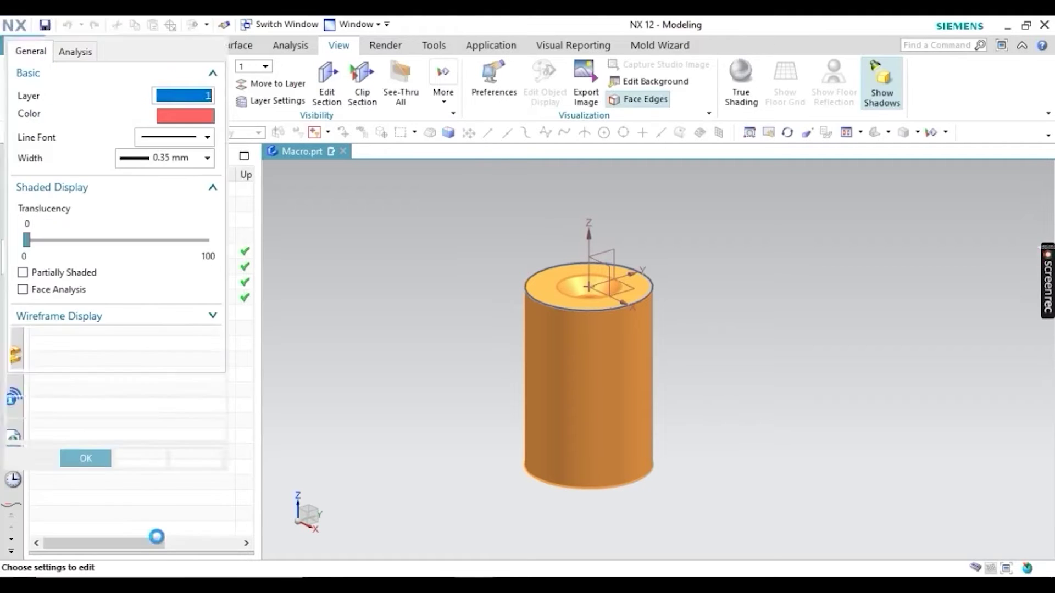
{"action": "left_click", "coordinate": [91, 460]}
{"action": "mouse_move", "coordinate": [433, 226]}
{"action": "middle_mouse_down"}
{"action": "mouse_move", "coordinate": [483, 256]}
{"action": "mouse_move", "coordinate": [474, 297]}
{"action": "mouse_move", "coordinate": [493, 242]}
{"action": "mouse_move", "coordinate": [513, 266]}
{"action": "mouse_move", "coordinate": [476, 276]}
{"action": "mouse_move", "coordinate": [626, 390]}
{"action": "middle_mouse_up"}
{"action": "left_click", "coordinate": [547, 285]}
{"action": "left_click", "coordinate": [509, 266]}
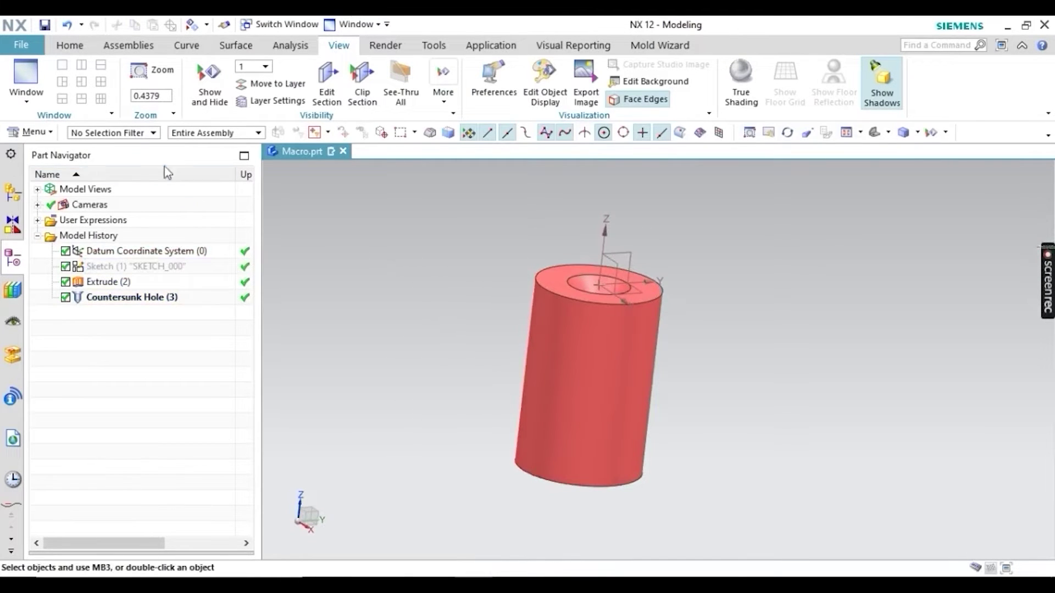
Stop the macro recording from Menu > Tools > Macro.
{"action": "left_click", "coordinate": [30, 132]}
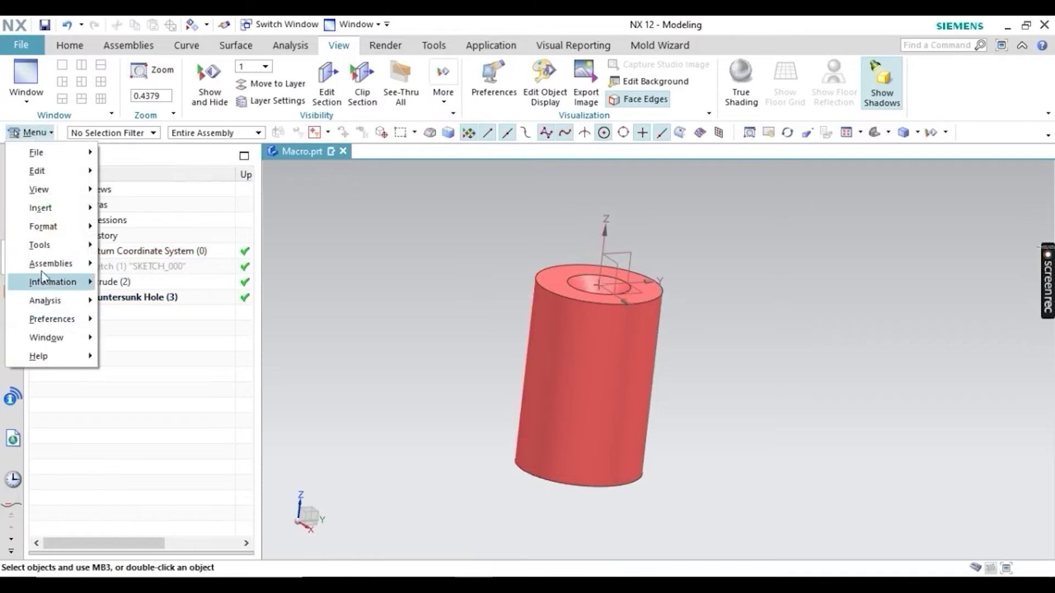
{"action": "mouse_move", "coordinate": [44, 245]}
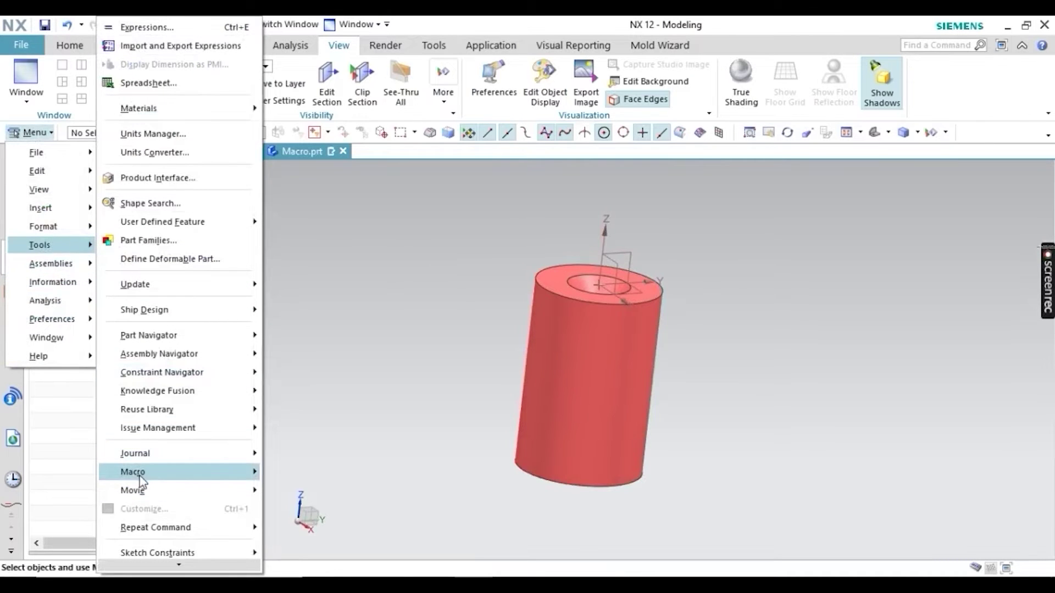
{"action": "mouse_move", "coordinate": [147, 476]}
{"action": "left_click", "coordinate": [338, 424]}
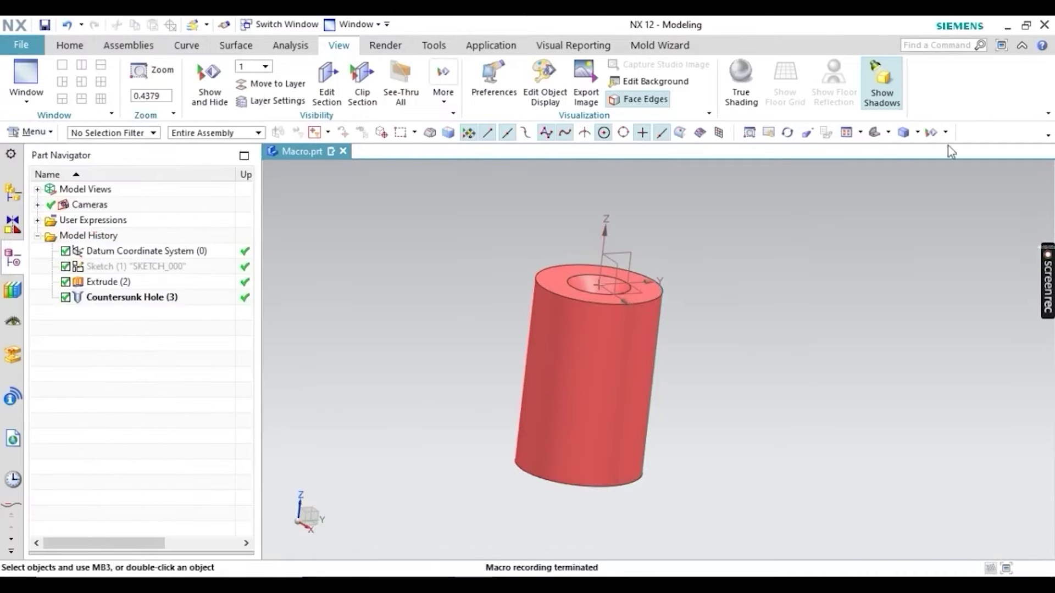
Close Macro.prt without saving and start a new file with Ctrl+N.
{"action": "left_click", "coordinate": [1007, 26]}
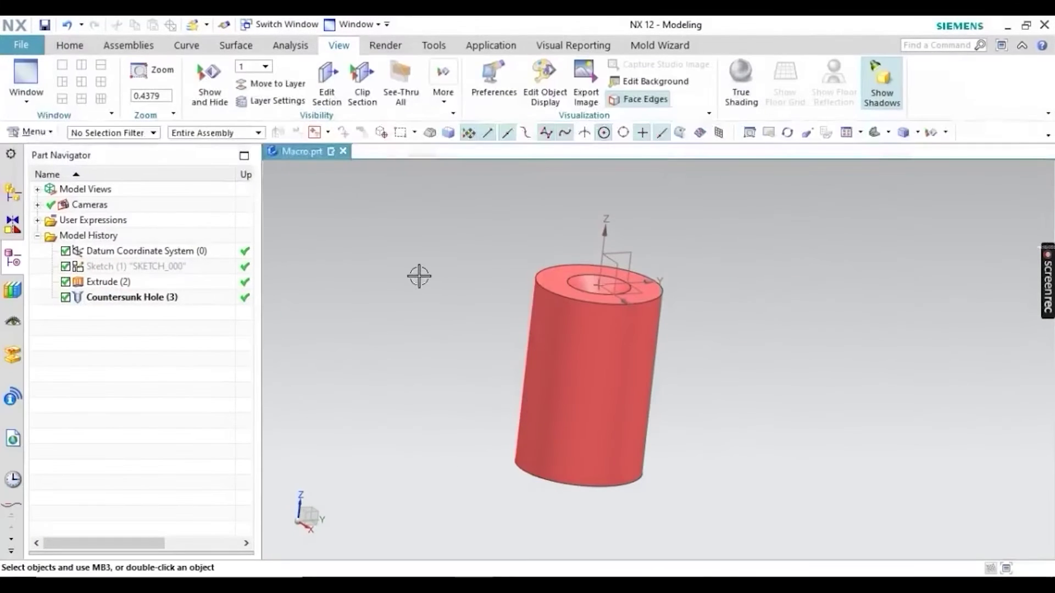
{"action": "left_click", "coordinate": [347, 153]}
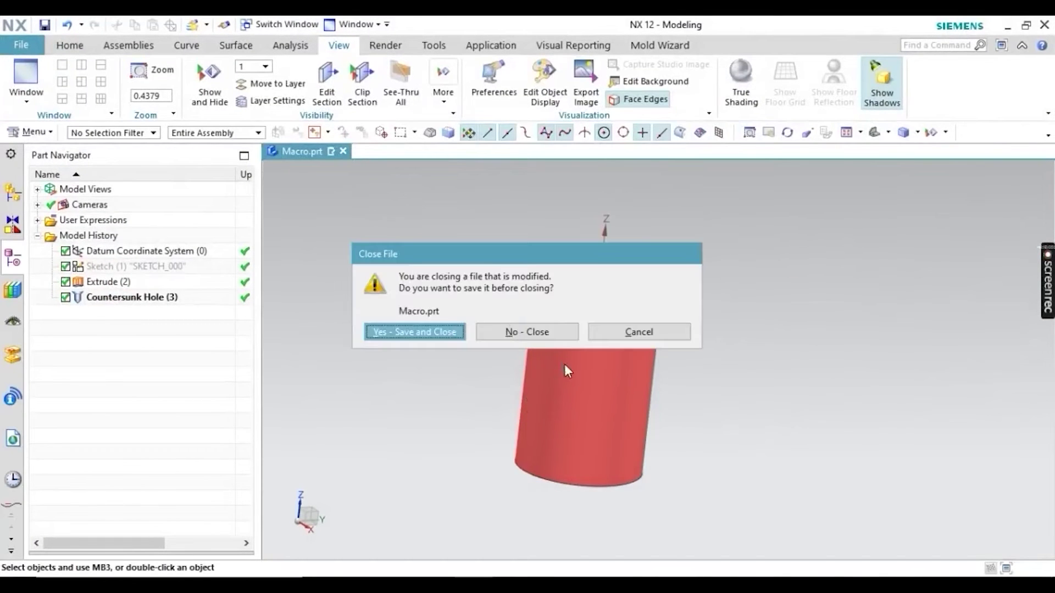
{"action": "left_click", "coordinate": [536, 332]}
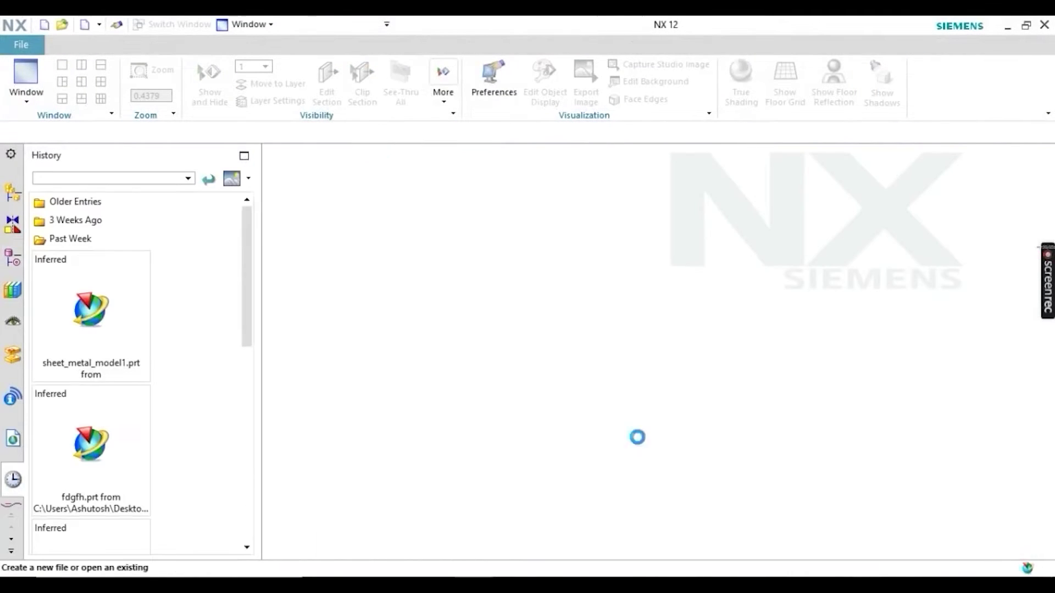
{"action": "key", "text": "ctrl+n"}
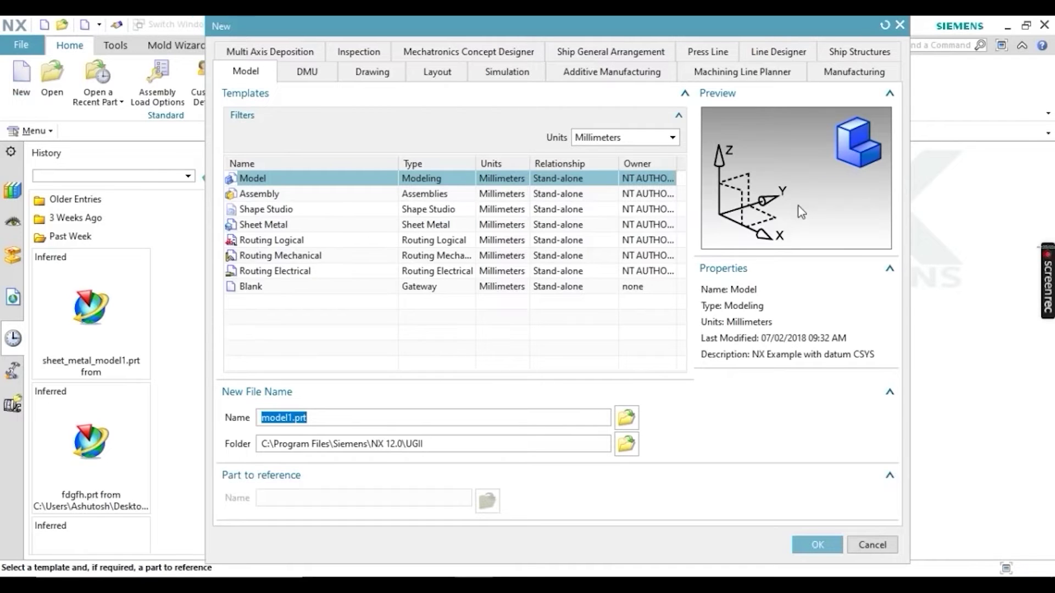
Create a new Model part named 'macro checking'.
{"action": "type", "text": "macro checking"}
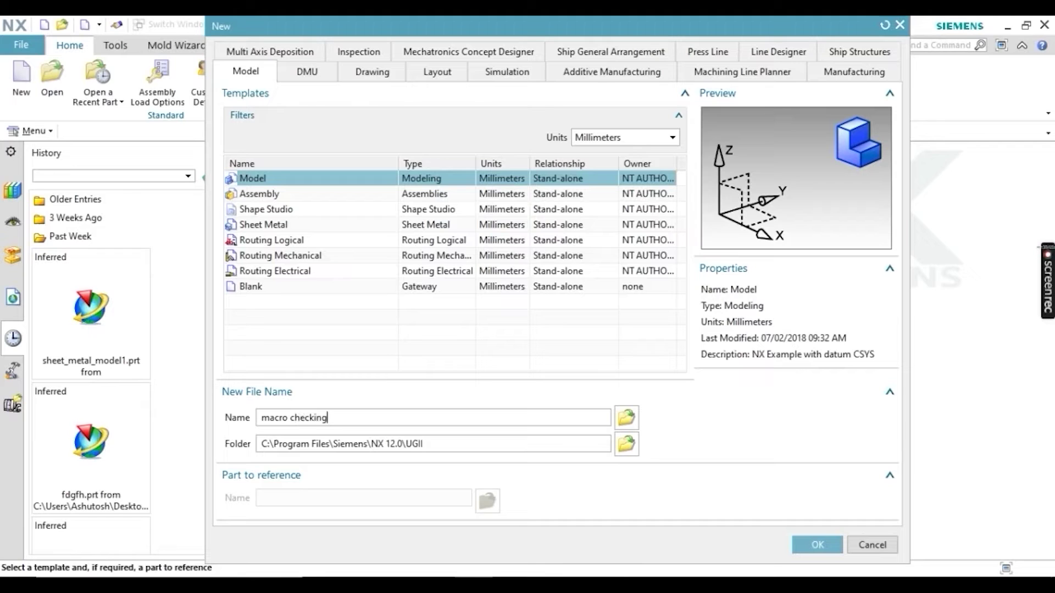
{"action": "left_click", "coordinate": [810, 545]}
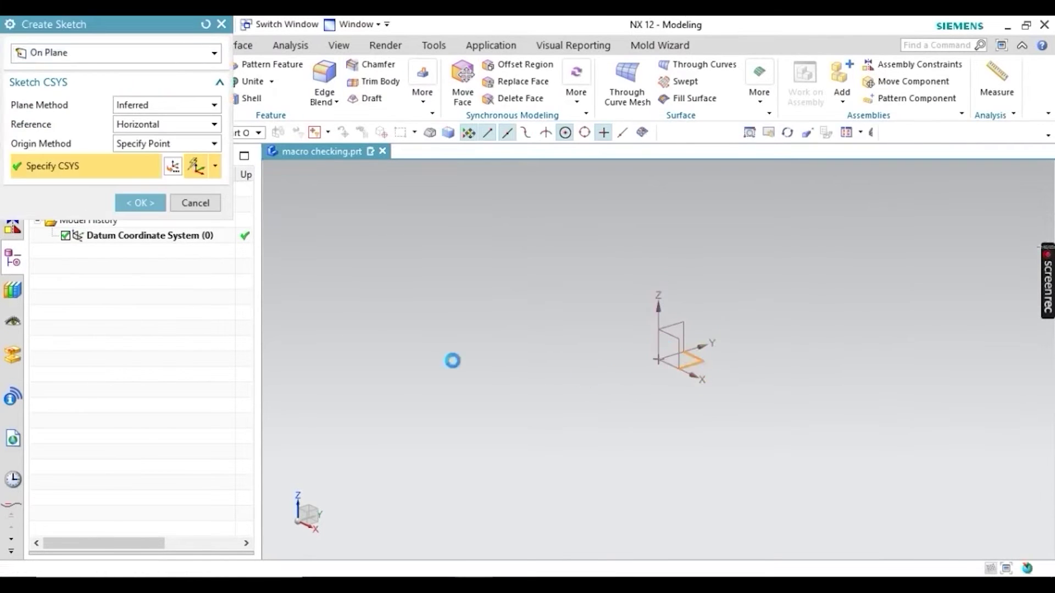
Sketch a 120 mm circle centred on the origin and finish the sketch.
{"action": "left_click", "coordinate": [135, 203]}
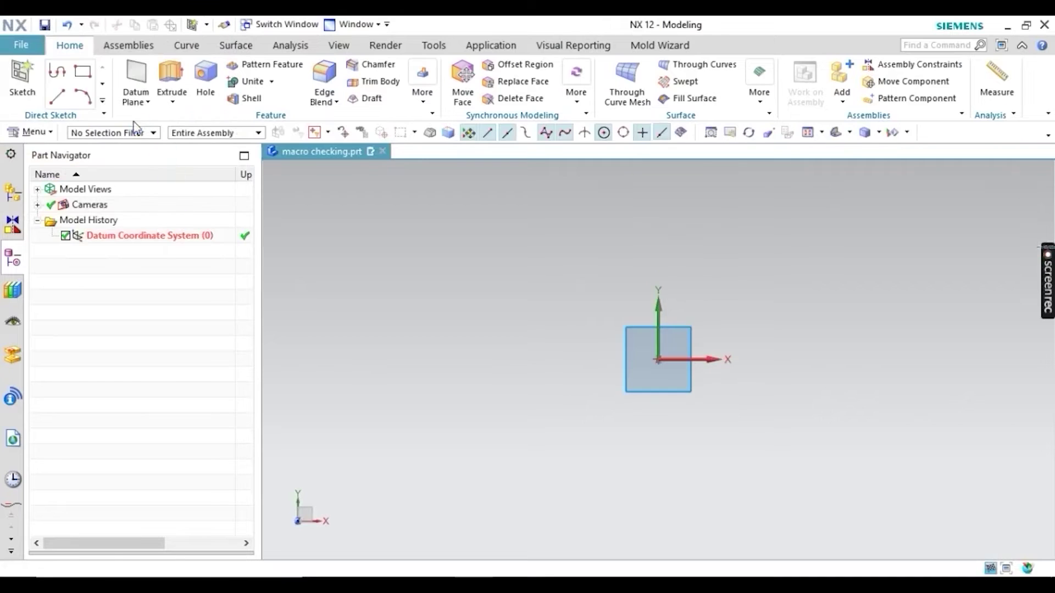
{"action": "left_click", "coordinate": [207, 71]}
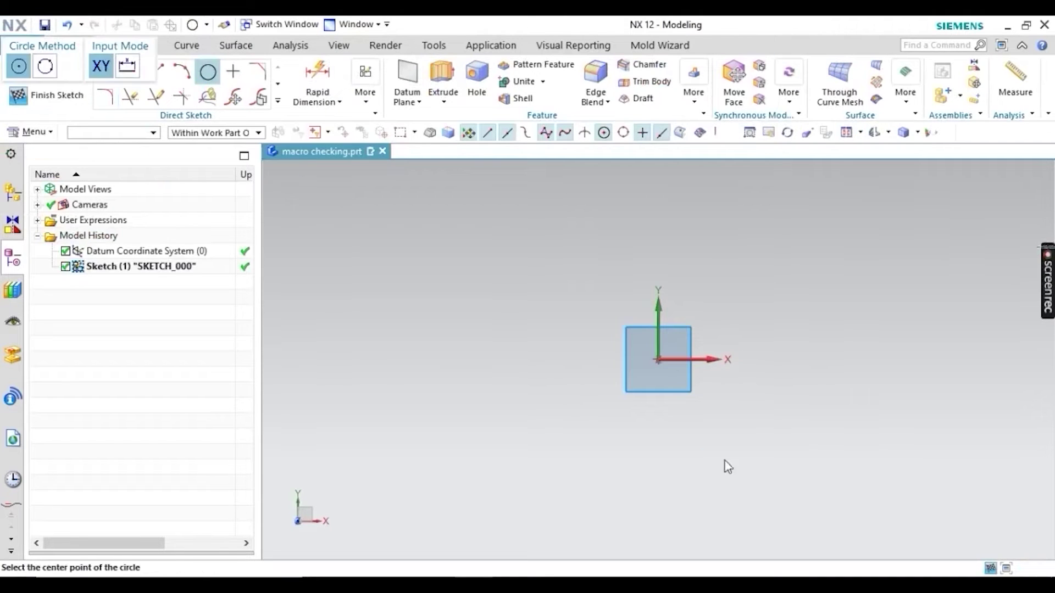
{"action": "left_click", "coordinate": [656, 359]}
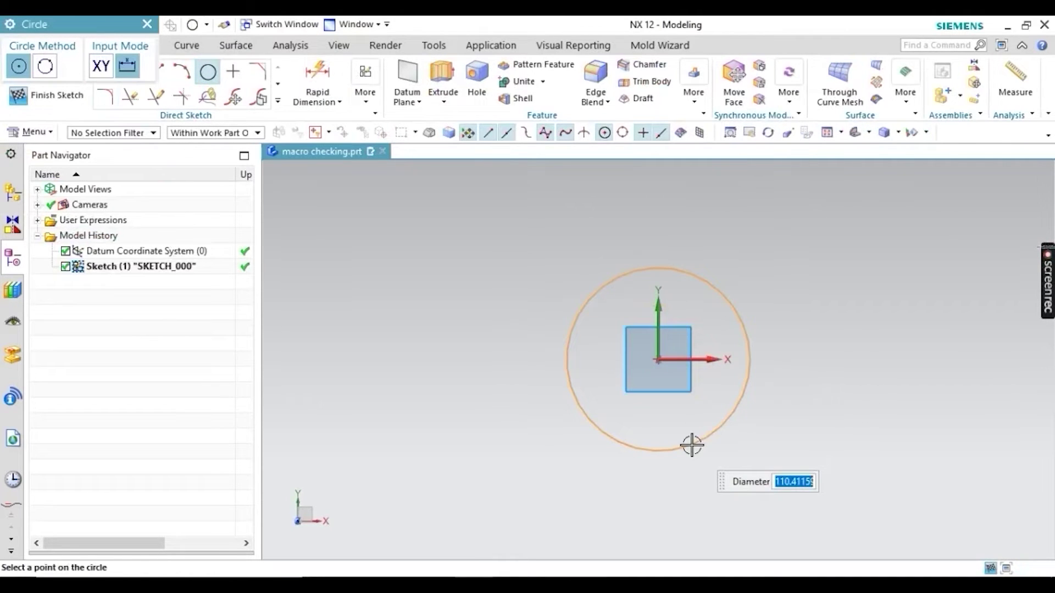
{"action": "type", "text": "00"}
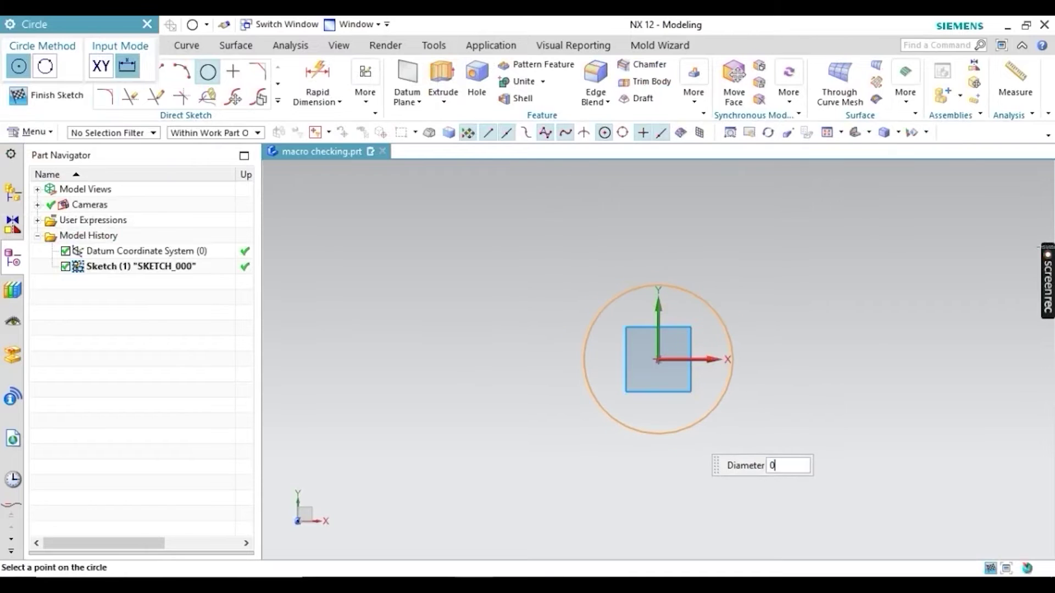
{"action": "type", "text": "0"}
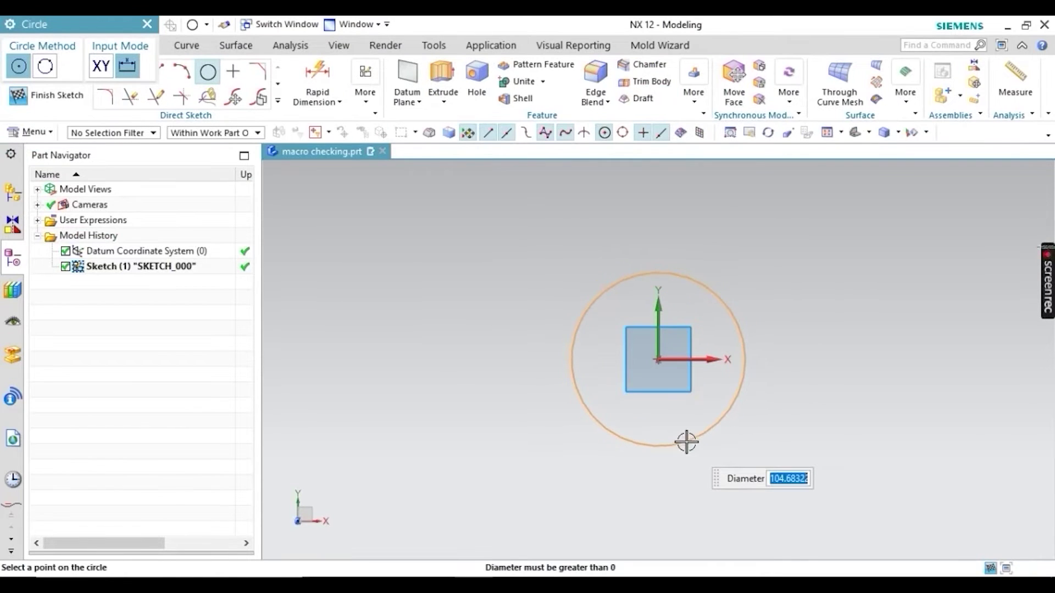
{"action": "type", "text": "0"}
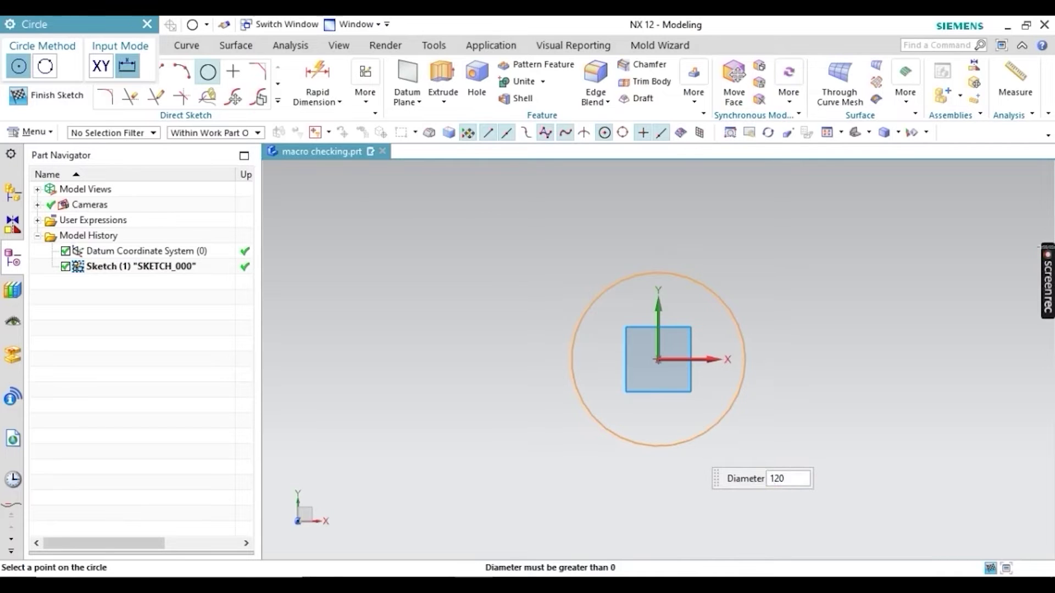
{"action": "key", "text": "Return"}
{"action": "left_click", "coordinate": [47, 95]}
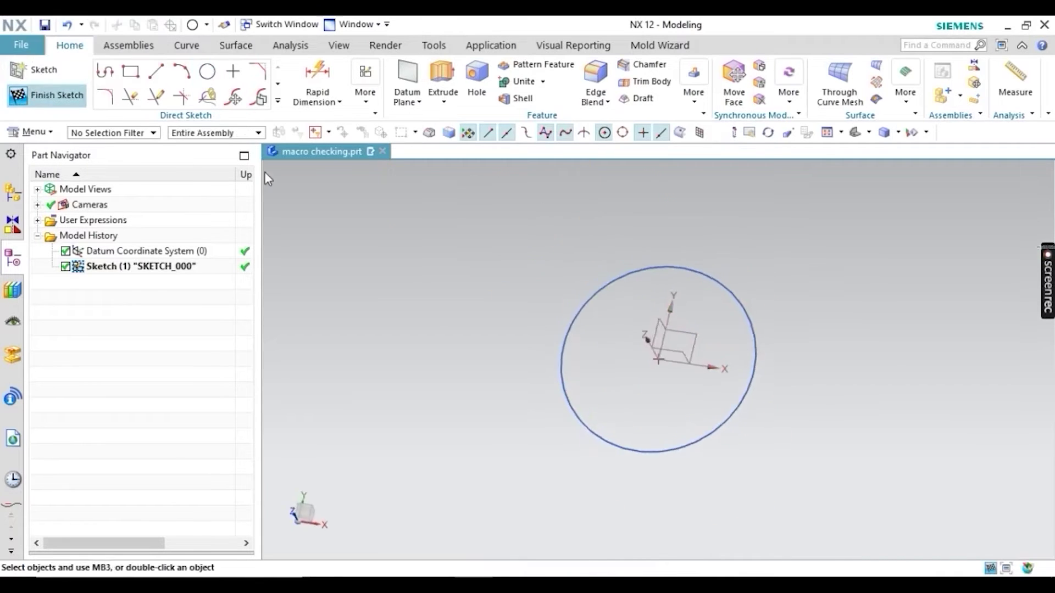
Extrude the circle downward 150 mm into the solid cylinder Extrude (2).
{"action": "left_click", "coordinate": [169, 77]}
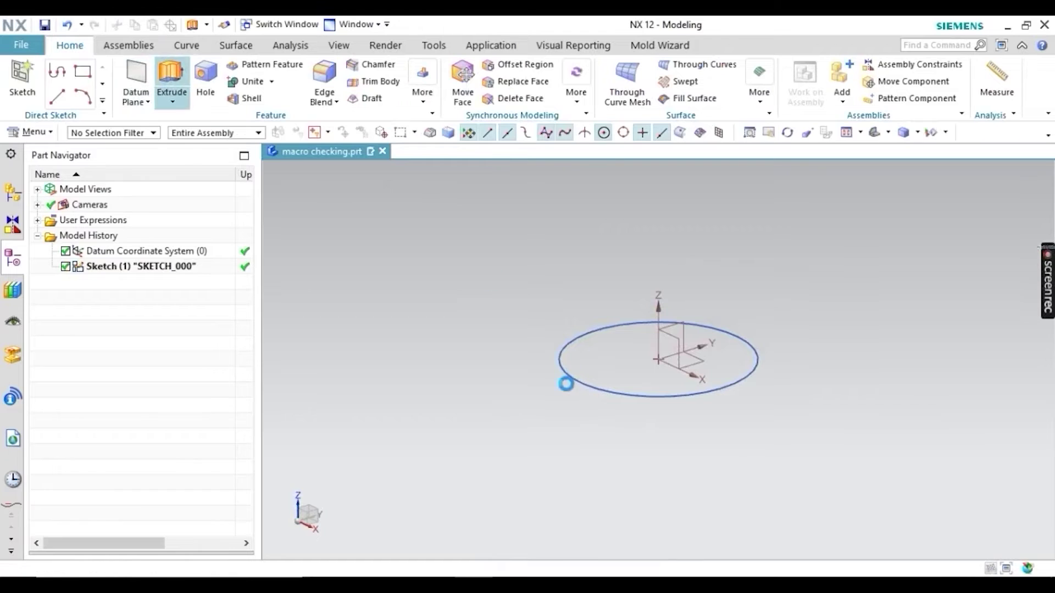
{"action": "left_click", "coordinate": [566, 373]}
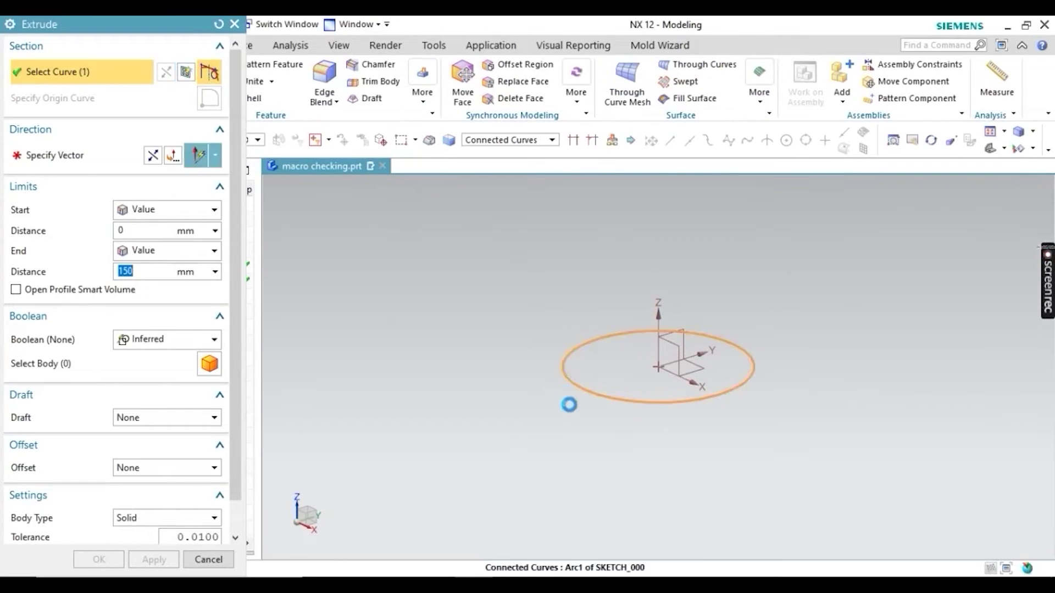
{"action": "left_click", "coordinate": [153, 155]}
{"action": "scroll", "coordinate": [616, 292], "scroll_direction": "down", "scroll_amount": 2}
{"action": "left_click", "coordinate": [130, 270]}
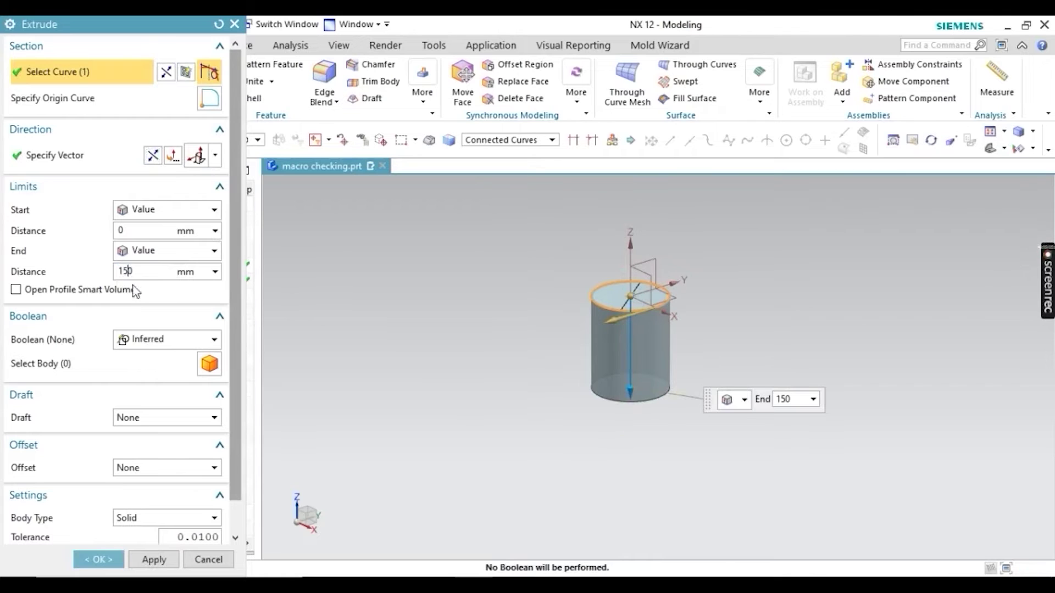
{"action": "left_click", "coordinate": [98, 559]}
{"action": "scroll", "coordinate": [526, 313], "scroll_direction": "down", "scroll_amount": 1}
{"action": "scroll", "coordinate": [526, 313], "scroll_direction": "up", "scroll_amount": 2}
{"action": "left_click", "coordinate": [34, 133]}
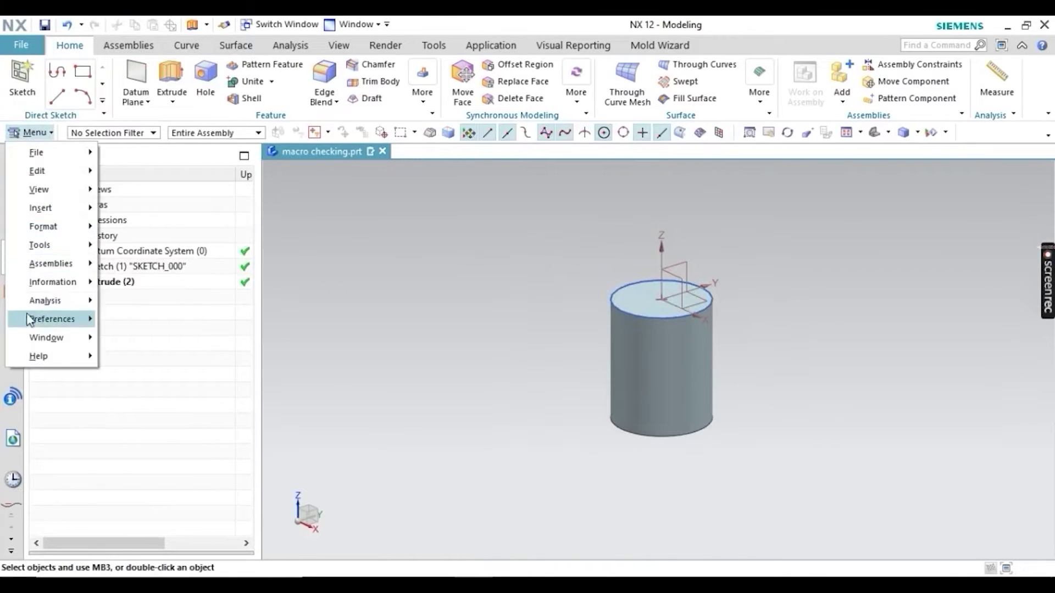
Play back the Desktop macro steps.macro to add the countersunk hole to the cylinder.
{"action": "mouse_move", "coordinate": [29, 229]}
{"action": "mouse_move", "coordinate": [45, 246]}
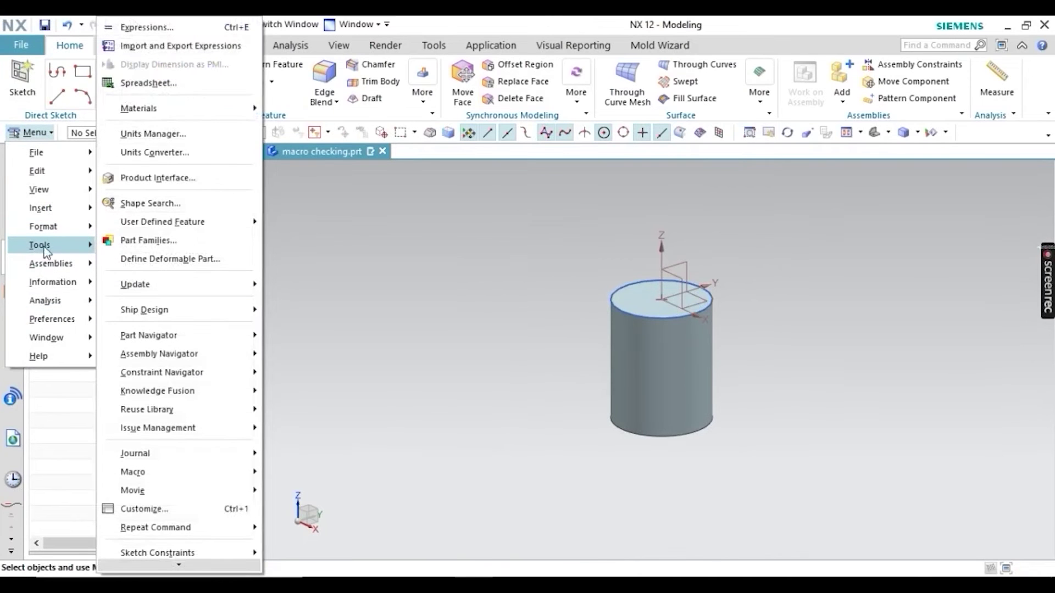
{"action": "mouse_move", "coordinate": [148, 478]}
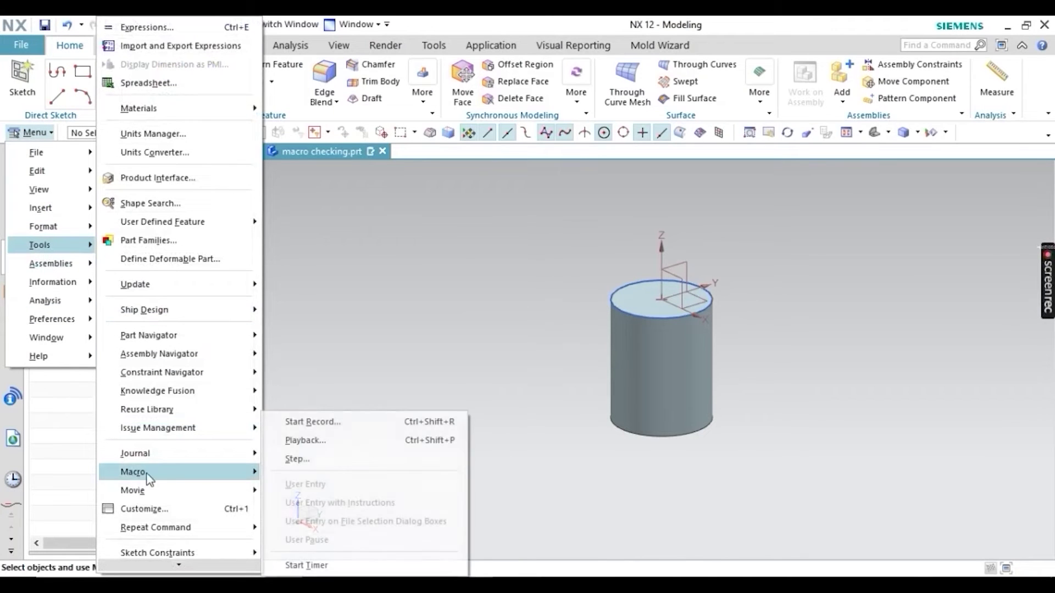
{"action": "left_click", "coordinate": [293, 443]}
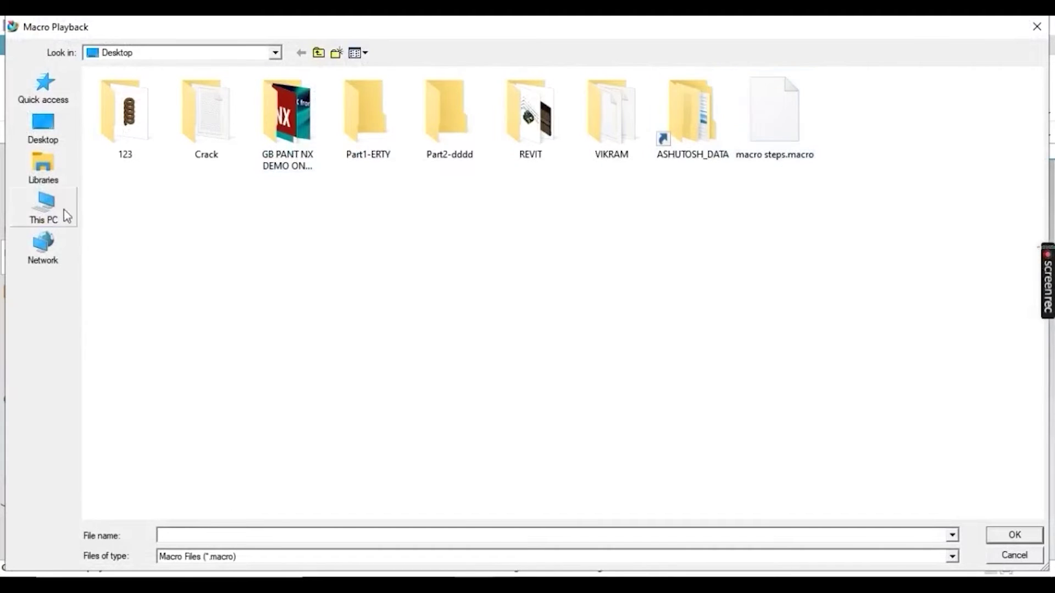
{"action": "left_click", "coordinate": [65, 144]}
{"action": "left_click", "coordinate": [634, 179]}
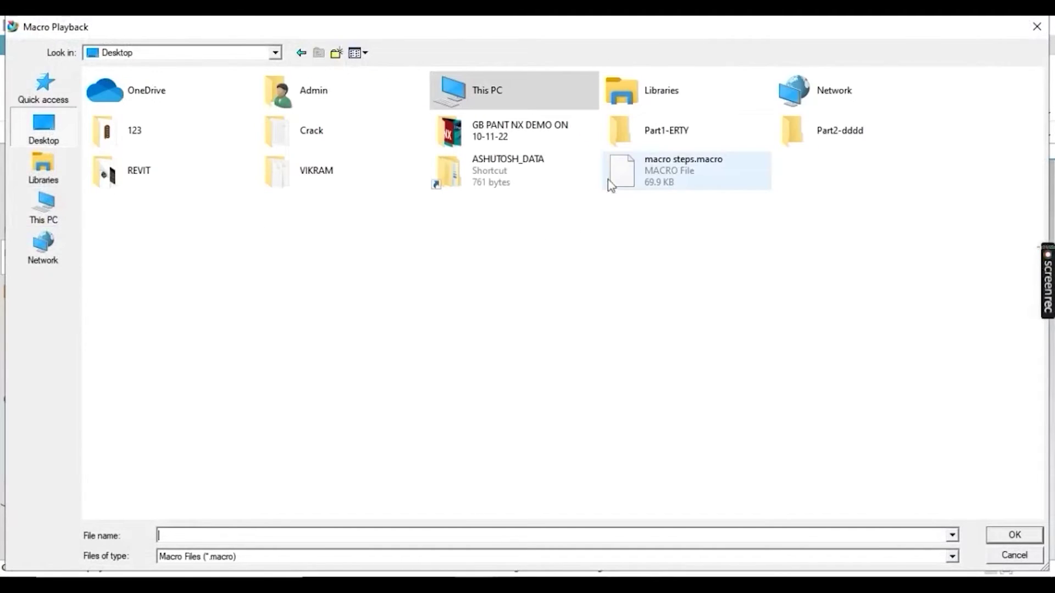
{"action": "left_click", "coordinate": [1016, 537]}
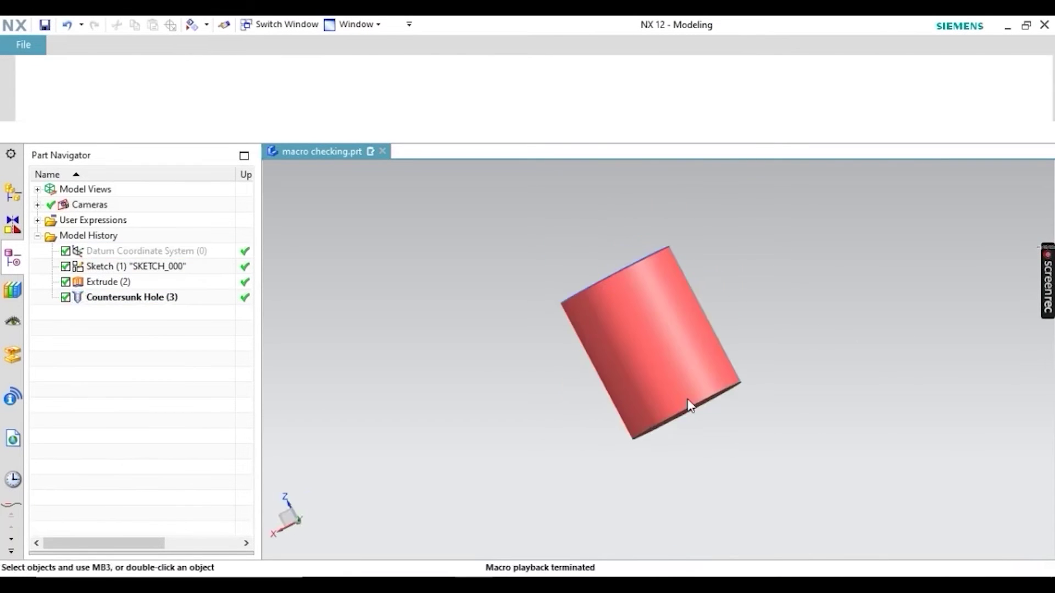
Rotate the view to inspect the countersunk hole, then switch to the blank drawing dwg1.
{"action": "middle_click_drag", "start_coordinate": [544, 294], "coordinate": [583, 262]}
{"action": "middle_click_drag", "start_coordinate": [665, 325], "coordinate": [635, 304]}
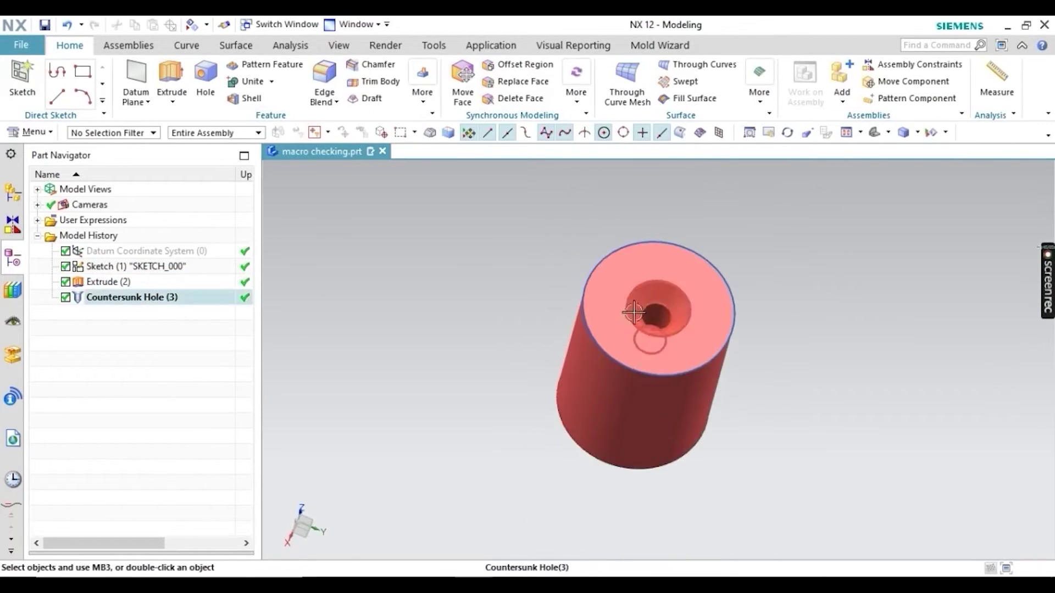
{"action": "mouse_move", "coordinate": [1047, 304]}
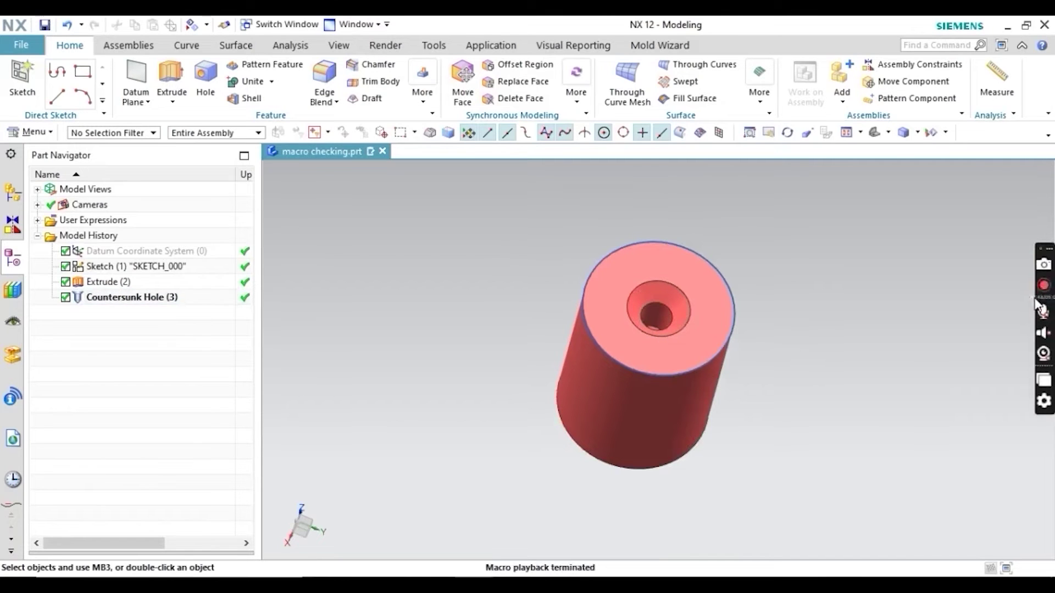
{"action": "left_click", "coordinate": [1044, 286]}
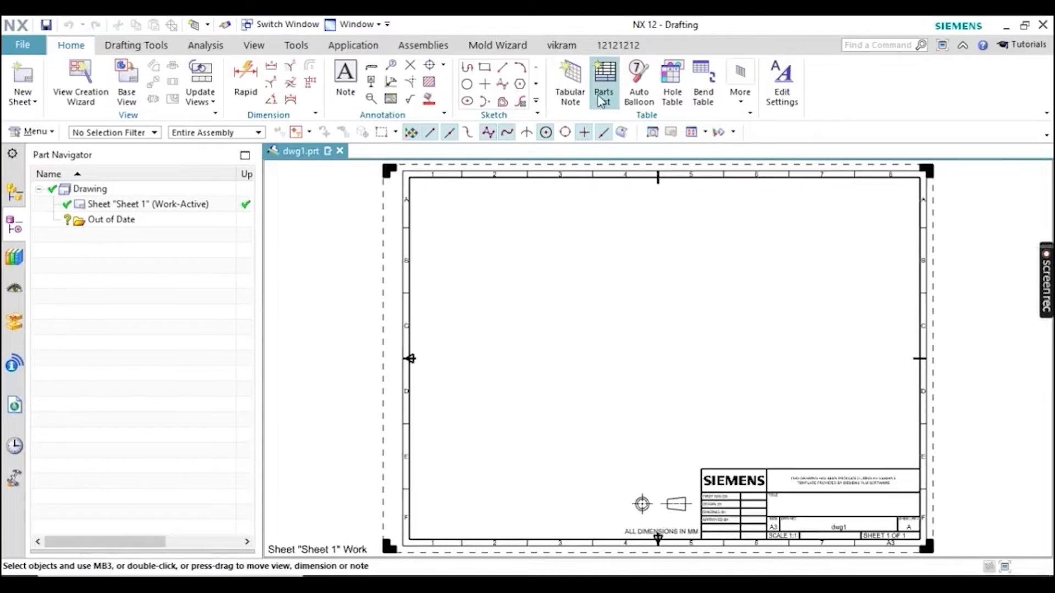
{"action": "left_click", "coordinate": [571, 80]}
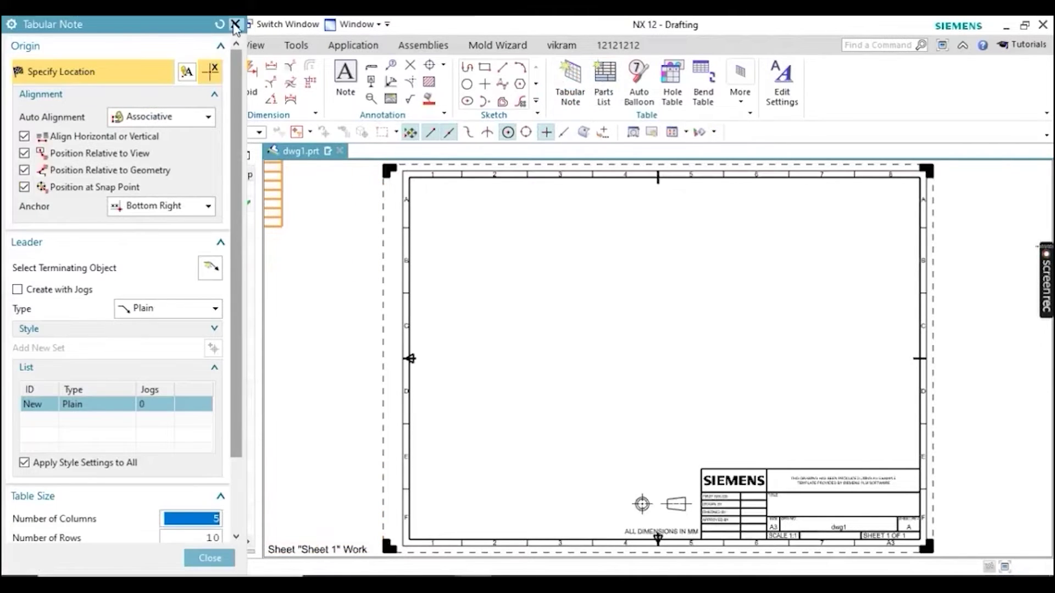
{"action": "left_click", "coordinate": [235, 24]}
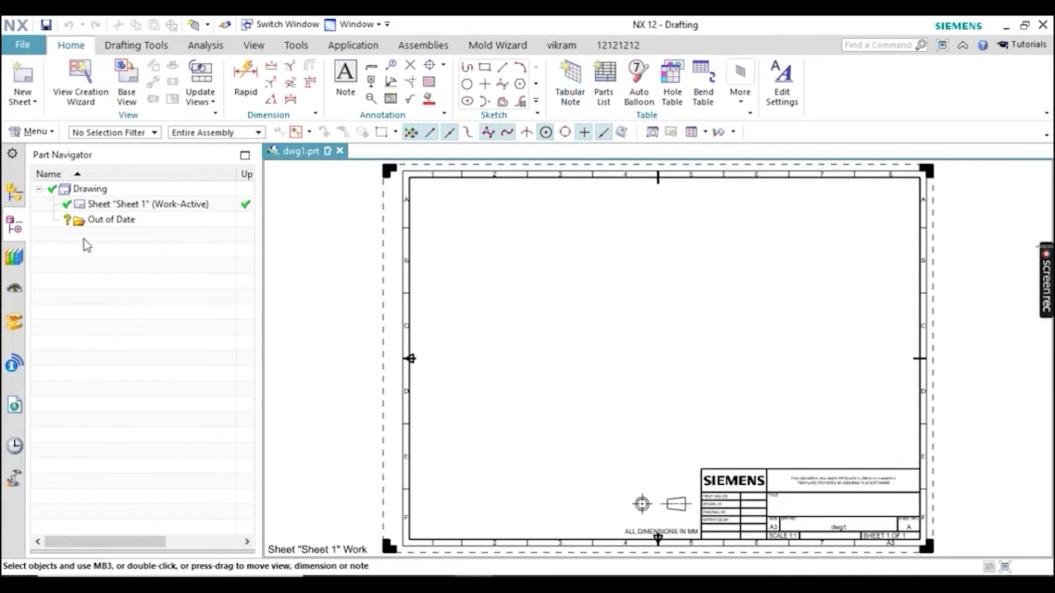
{"action": "left_click", "coordinate": [35, 132]}
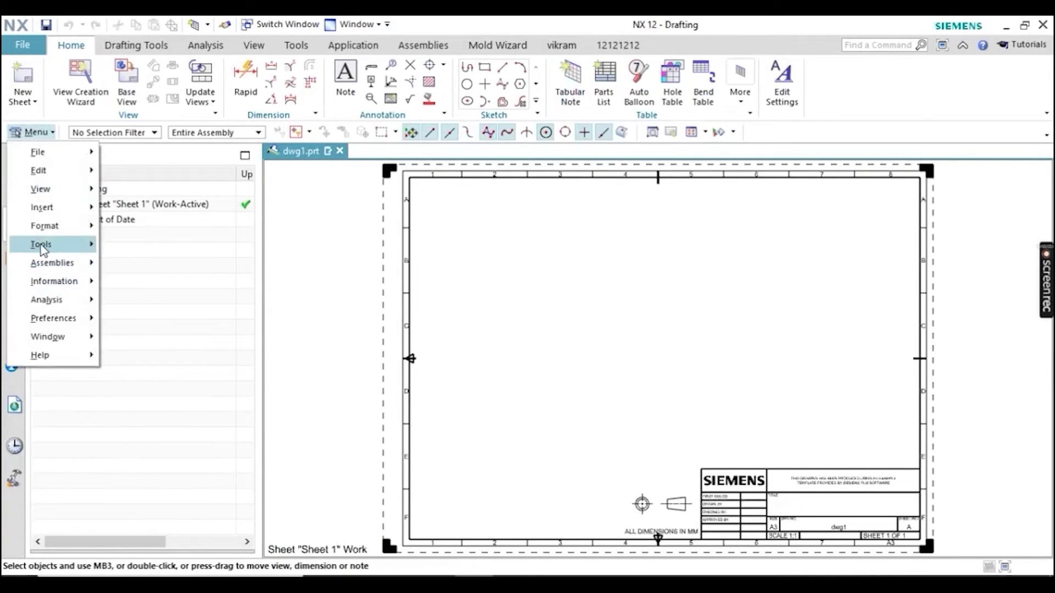
Search the command finder for the macro command by typing M.
{"action": "mouse_move", "coordinate": [75, 248]}
{"action": "mouse_move", "coordinate": [152, 266]}
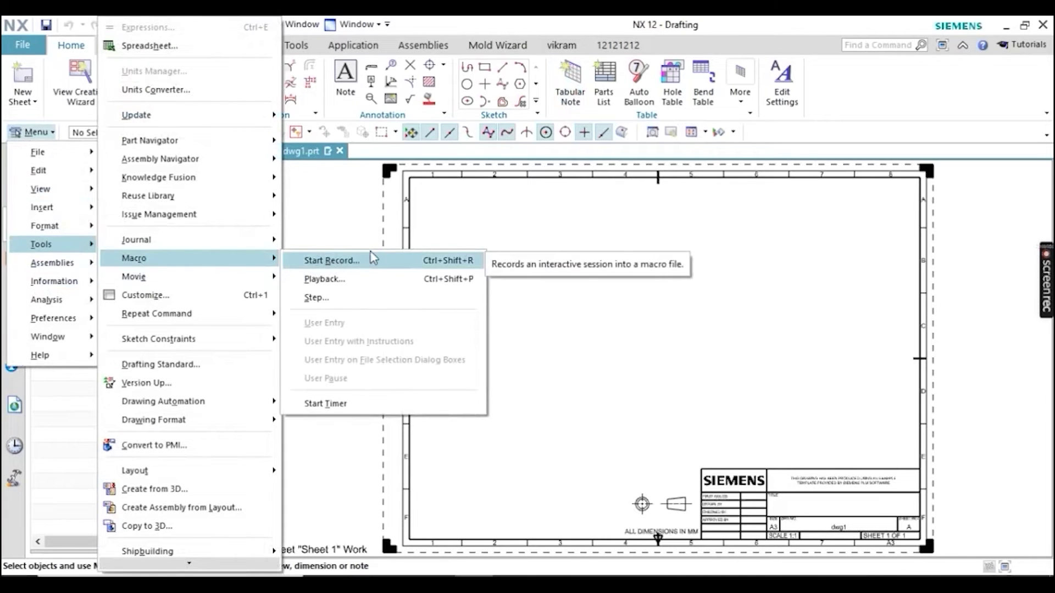
{"action": "left_click", "coordinate": [632, 200]}
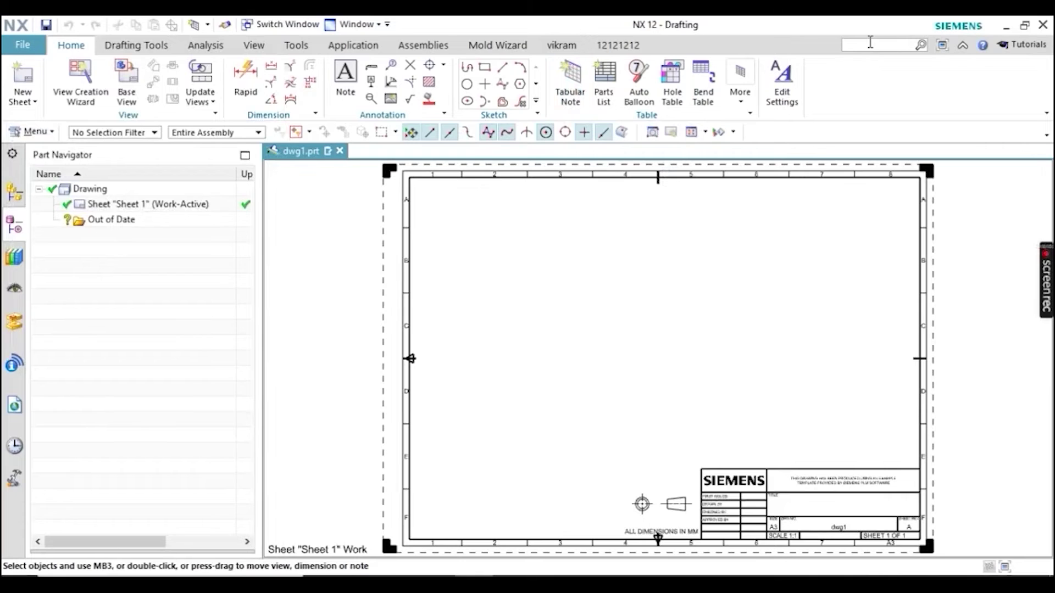
{"action": "type", "text": "MACRO"}
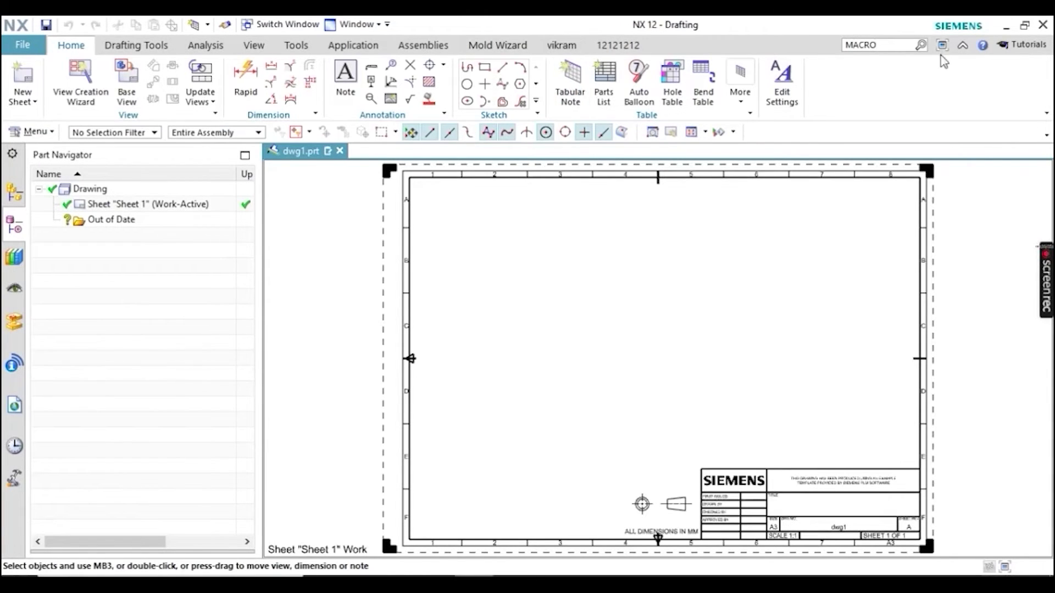
Start recording a new macro named TAB from Tools > Macro > Start Record.
{"action": "left_click", "coordinate": [29, 134]}
{"action": "mouse_move", "coordinate": [42, 244]}
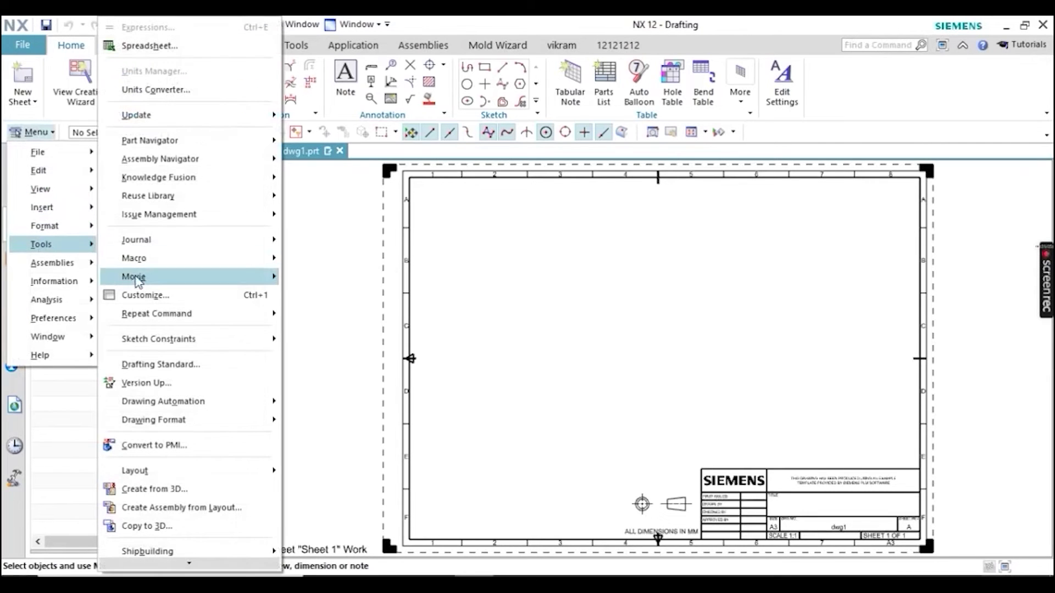
{"action": "mouse_move", "coordinate": [142, 264]}
{"action": "left_click", "coordinate": [303, 261]}
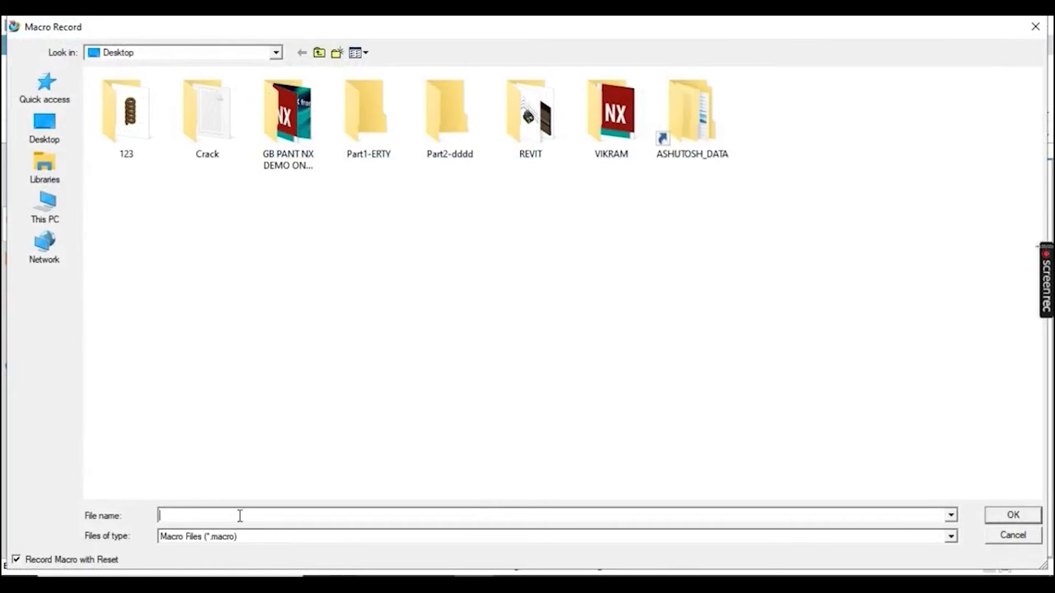
{"action": "type", "text": "TABLE"}
{"action": "left_click", "coordinate": [994, 517]}
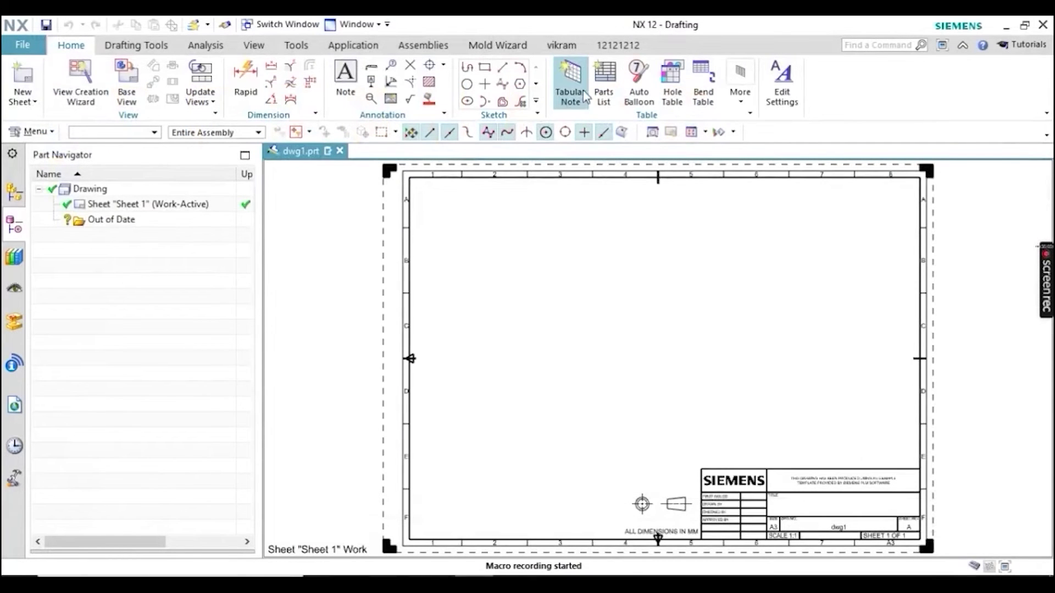
{"action": "left_click", "coordinate": [570, 80]}
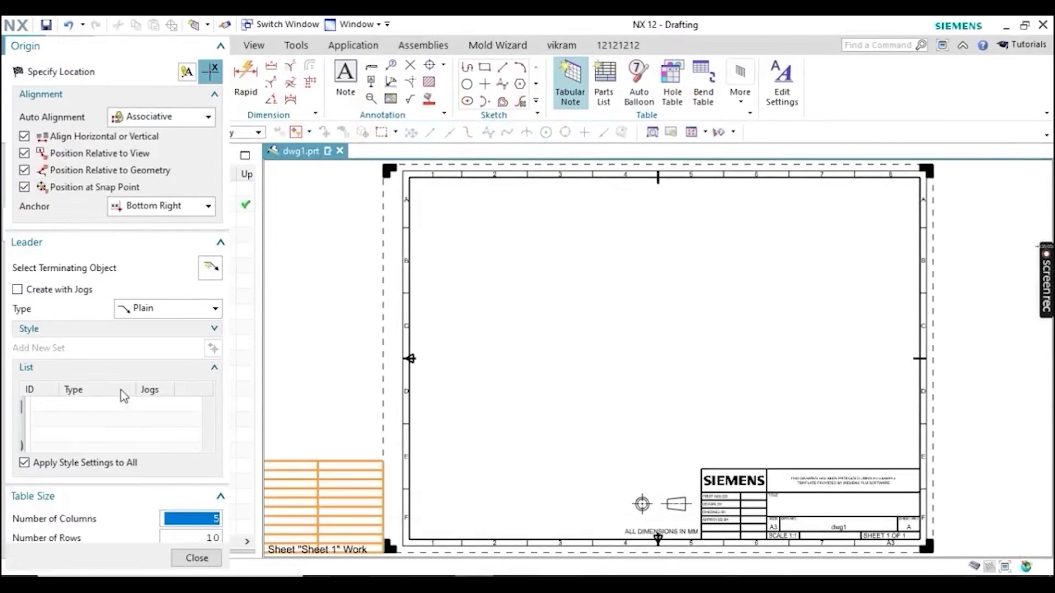
Set the tabular note to 9 rows and place it near the centre of Sheet 1.
{"action": "scroll", "coordinate": [247, 271], "scroll_direction": "down", "scroll_amount": 1}
{"action": "scroll", "coordinate": [247, 271], "scroll_direction": "down", "scroll_amount": 3}
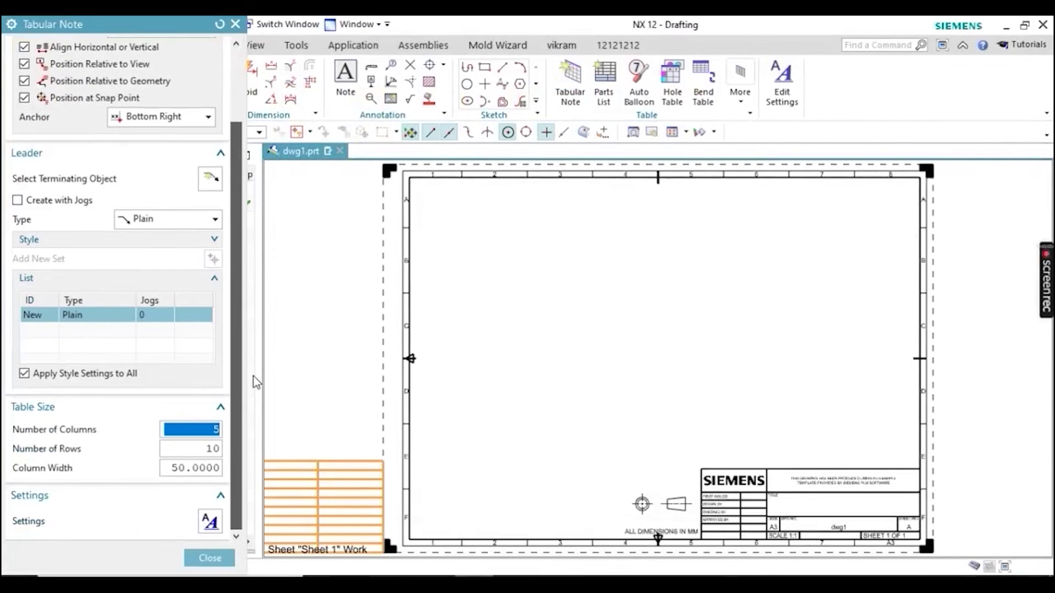
{"action": "left_click", "coordinate": [185, 447]}
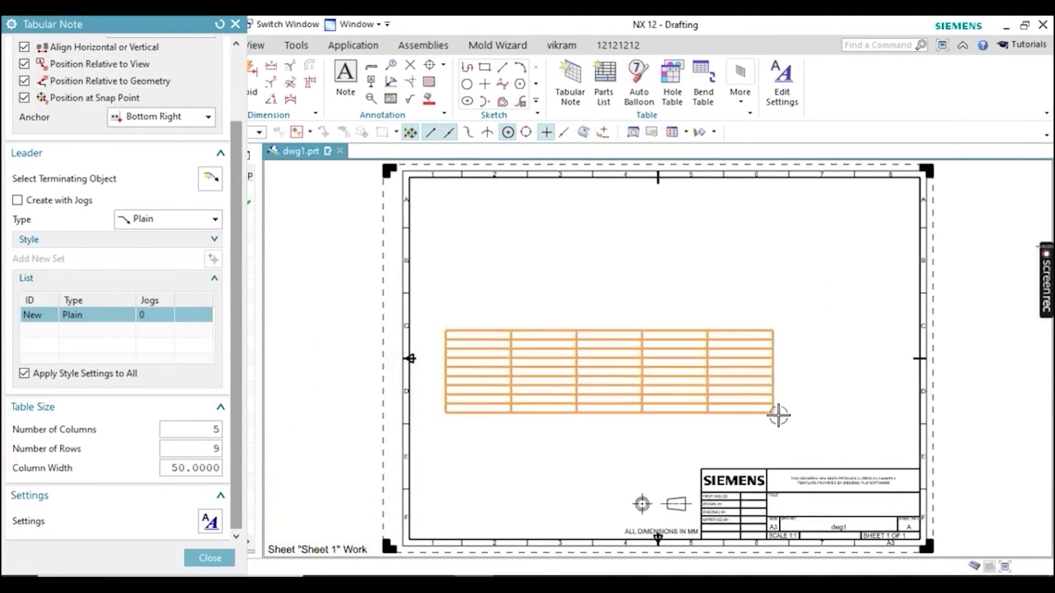
{"action": "left_click", "coordinate": [808, 374]}
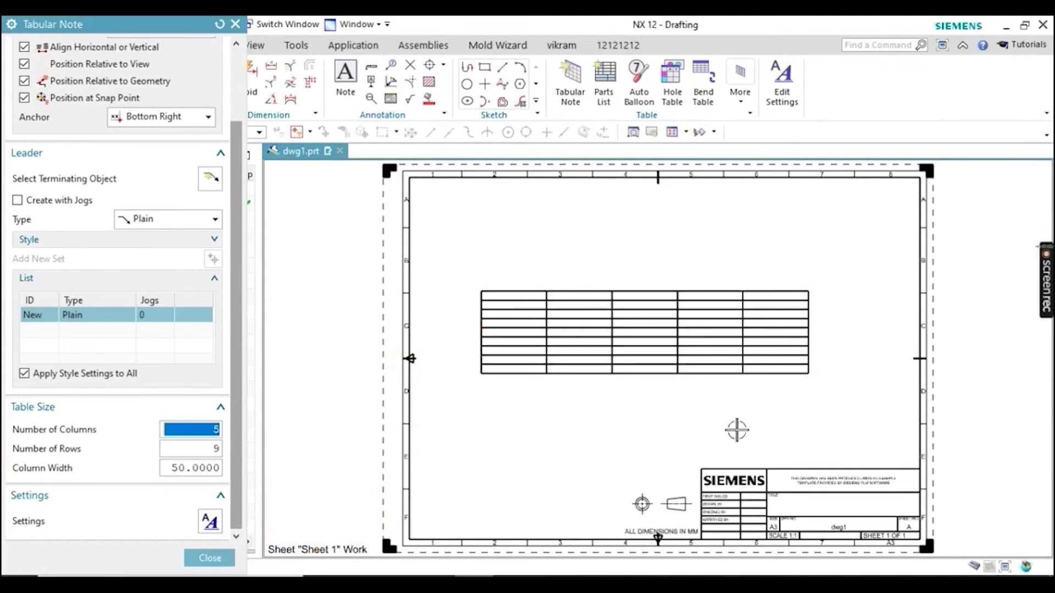
{"action": "left_click", "coordinate": [209, 559]}
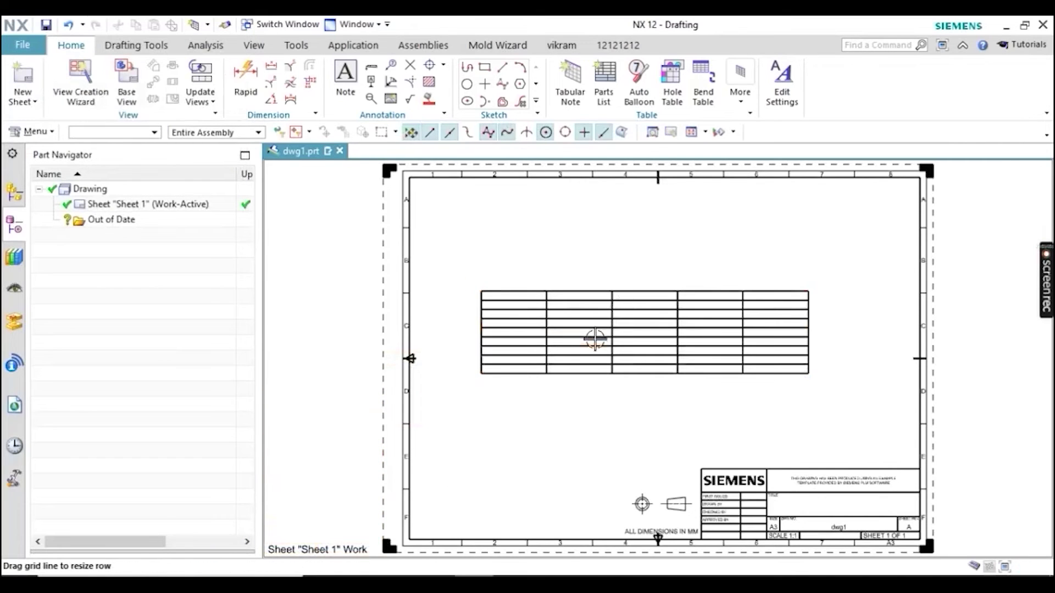
Select the table's top row and enter 'Component Table' as its full-width title.
{"action": "scroll", "coordinate": [593, 337], "scroll_direction": "up", "scroll_amount": 1}
{"action": "scroll", "coordinate": [606, 307], "scroll_direction": "up", "scroll_amount": 1}
{"action": "left_click_drag", "start_coordinate": [512, 278], "coordinate": [845, 281]}
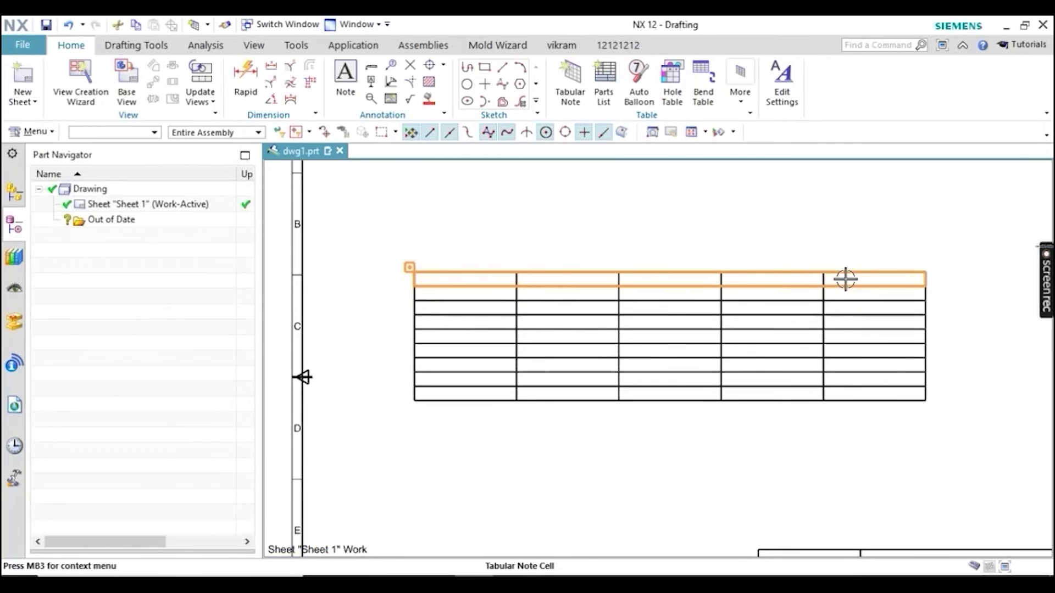
{"action": "right_click", "coordinate": [845, 282]}
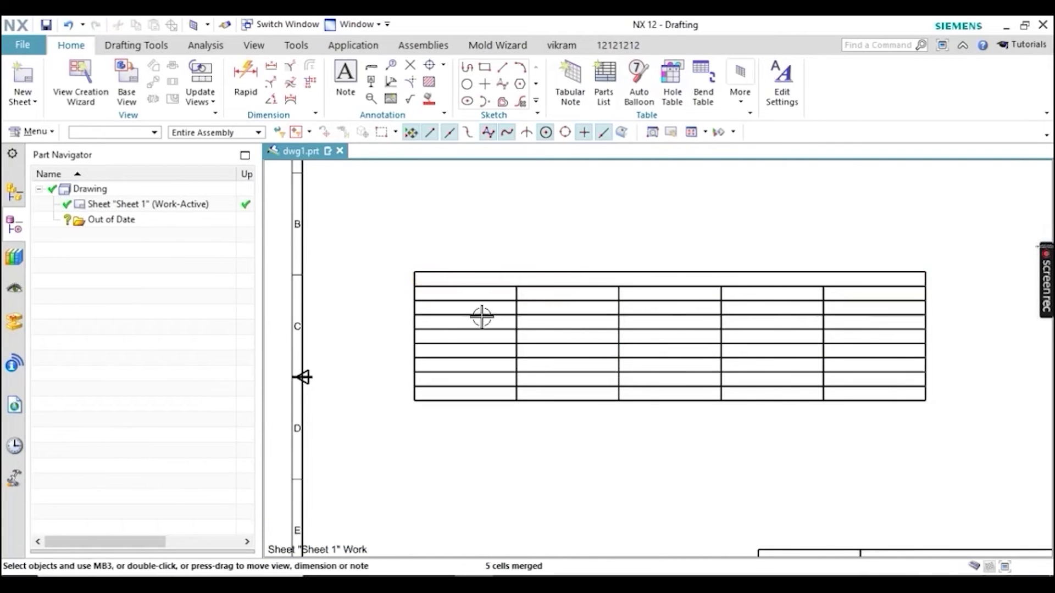
{"action": "double_click", "coordinate": [490, 278]}
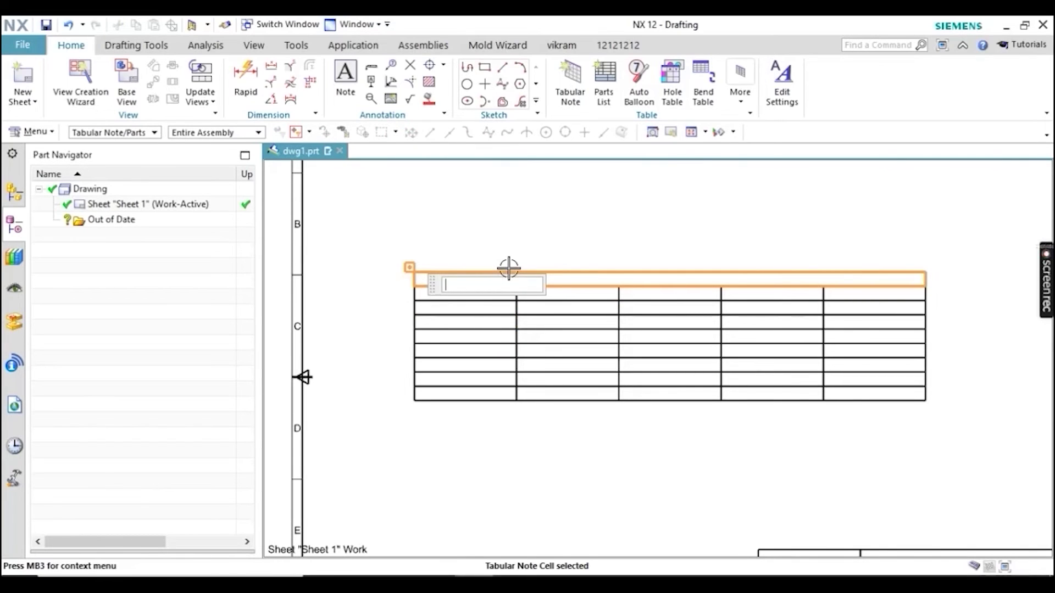
{"action": "type", "text": "Component Table"}
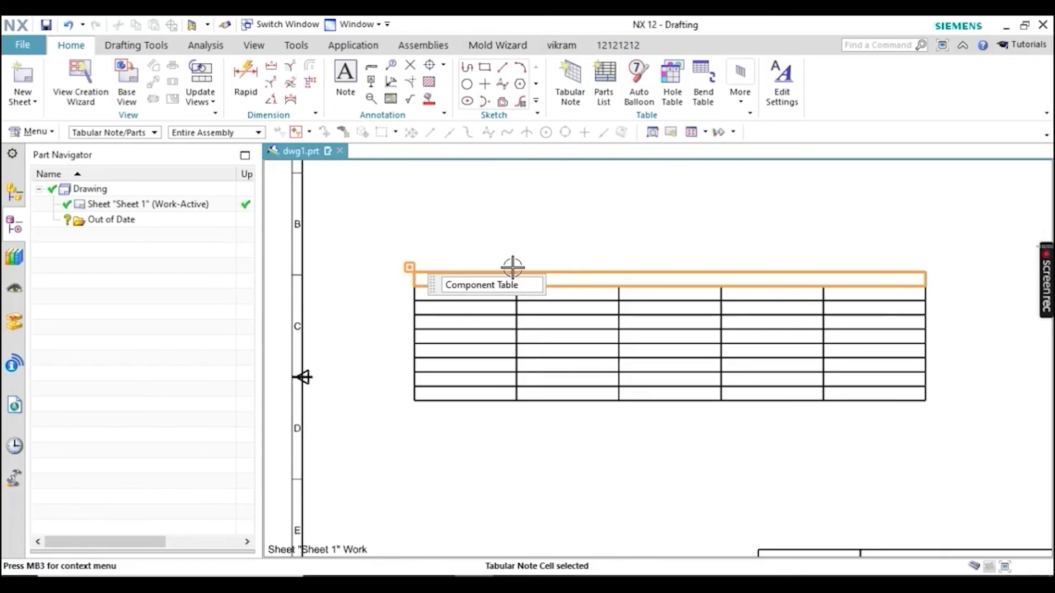
{"action": "left_click", "coordinate": [483, 306]}
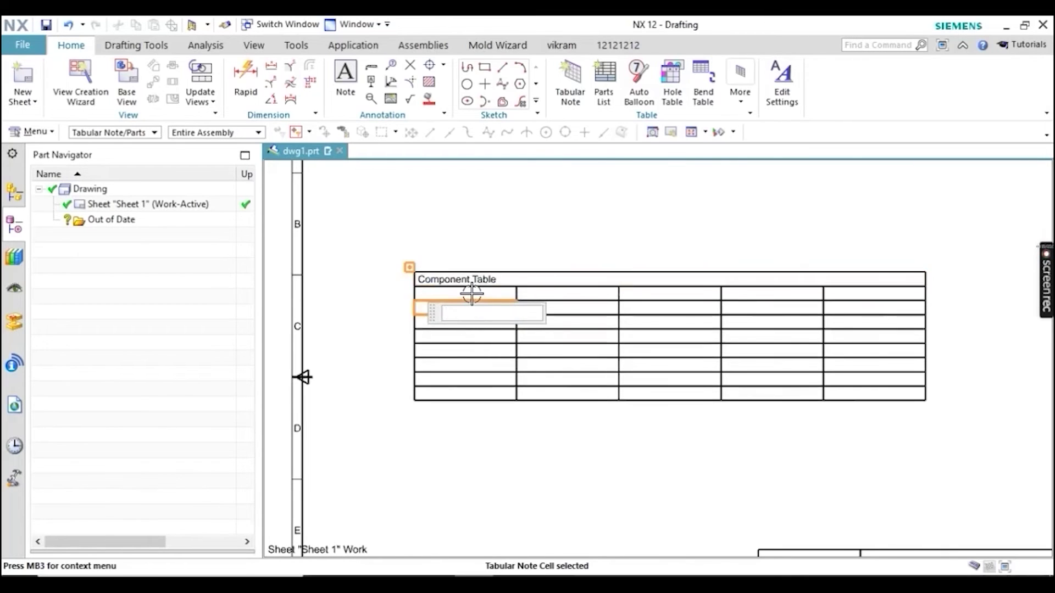
{"action": "left_click", "coordinate": [471, 294]}
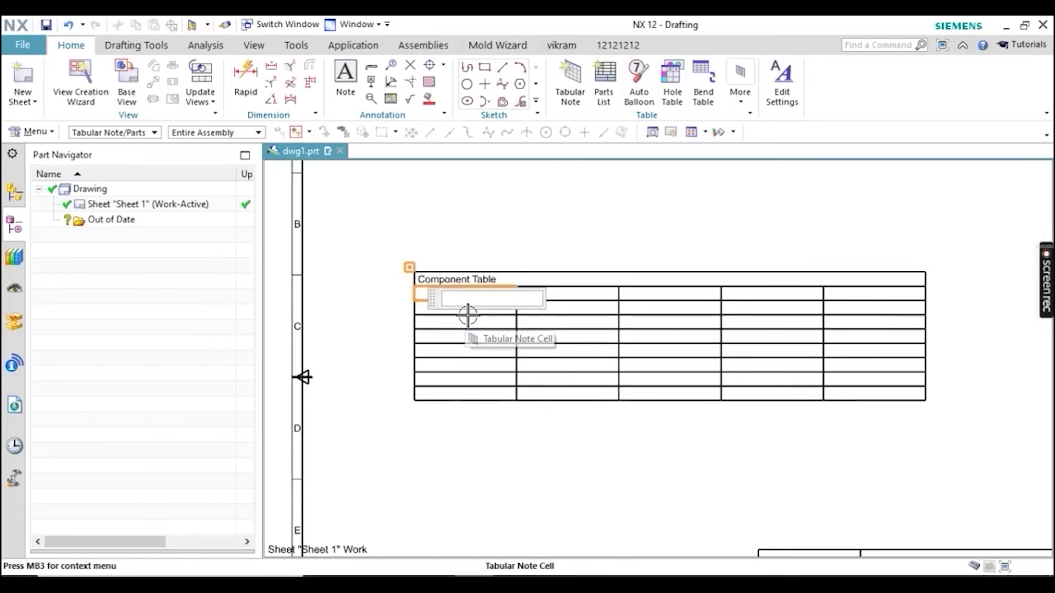
Number the first-column cells 1 through 7, one per row.
{"action": "left_click", "coordinate": [424, 311]}
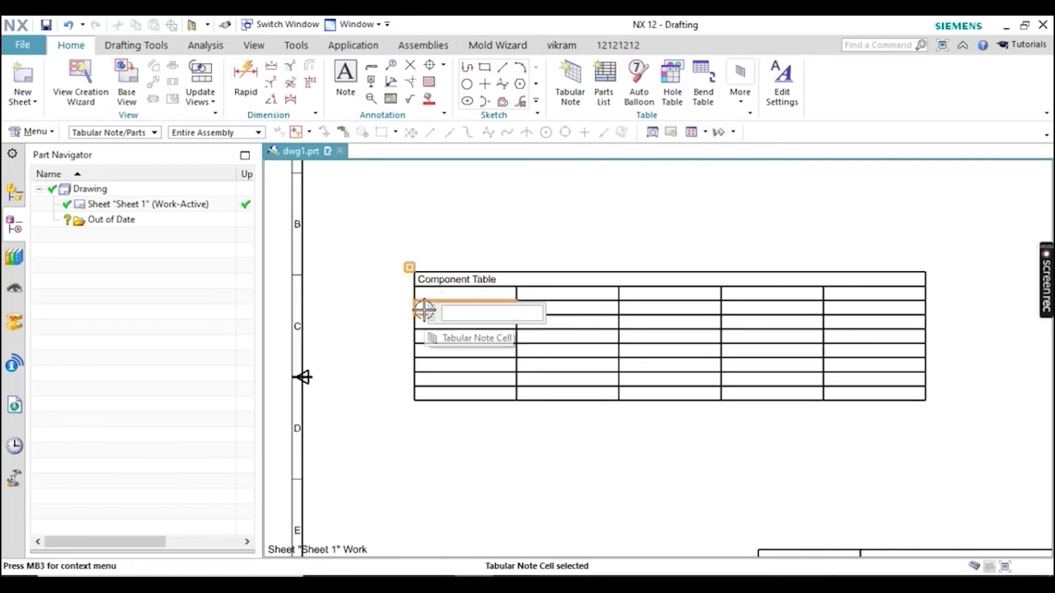
{"action": "type", "text": "1"}
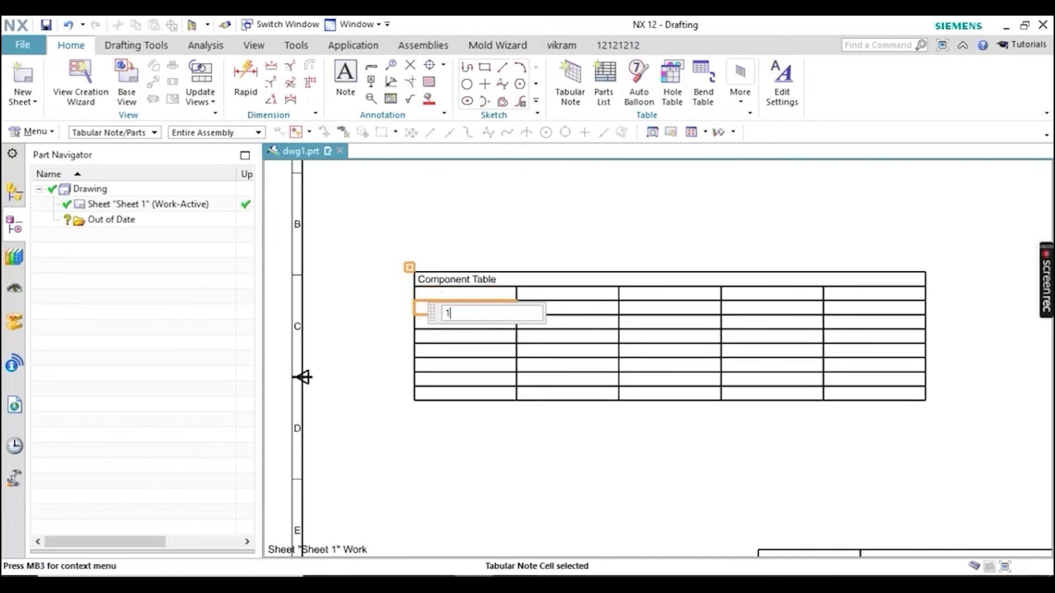
{"action": "key", "text": "Return"}
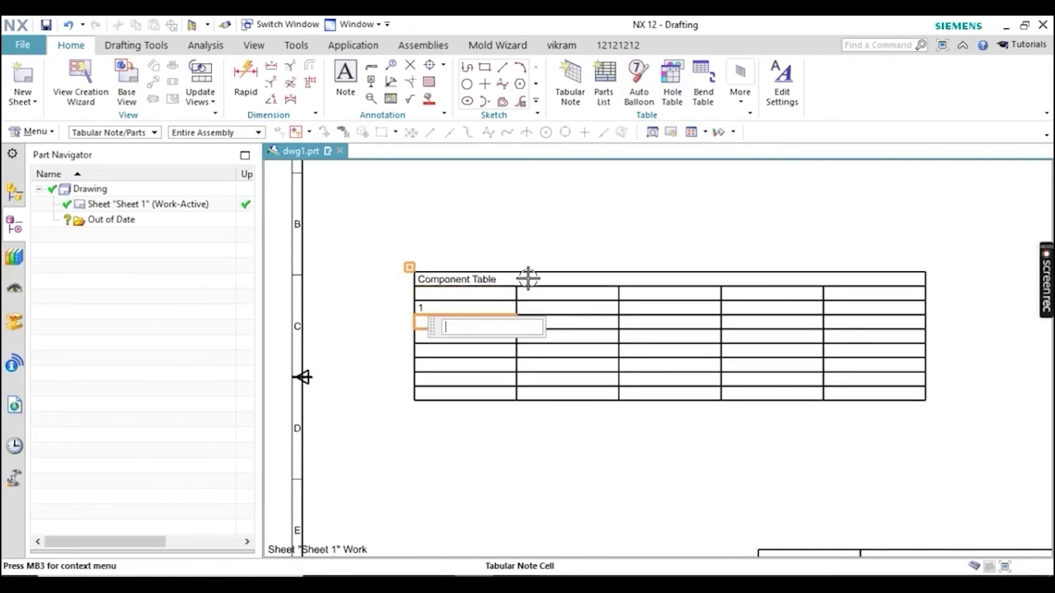
{"action": "type", "text": "2"}
{"action": "key", "text": "Return"}
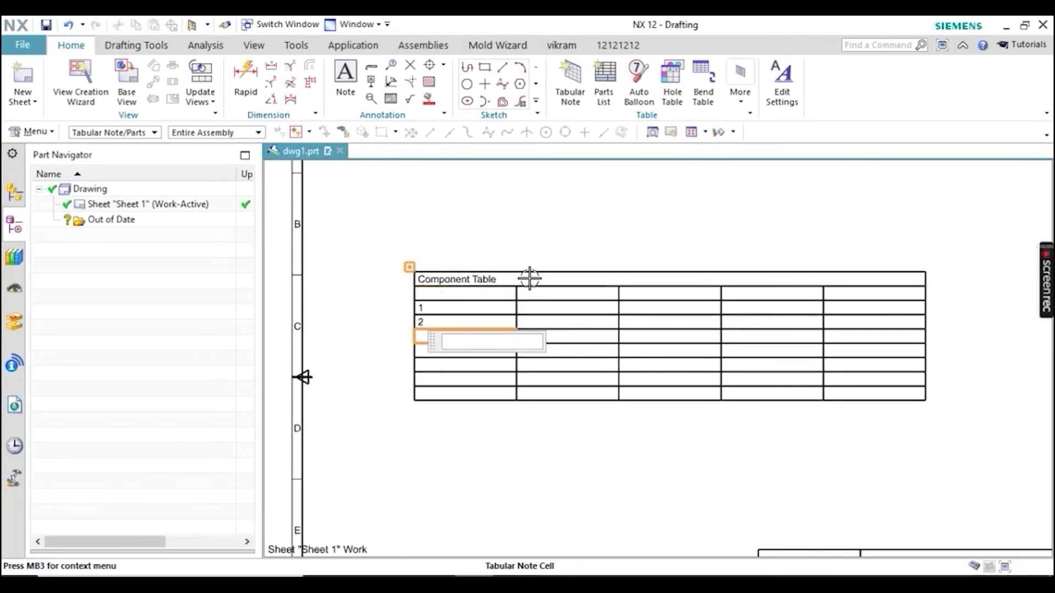
{"action": "type", "text": "3"}
{"action": "key", "text": "Return"}
{"action": "type", "text": "4"}
{"action": "key", "text": "Return"}
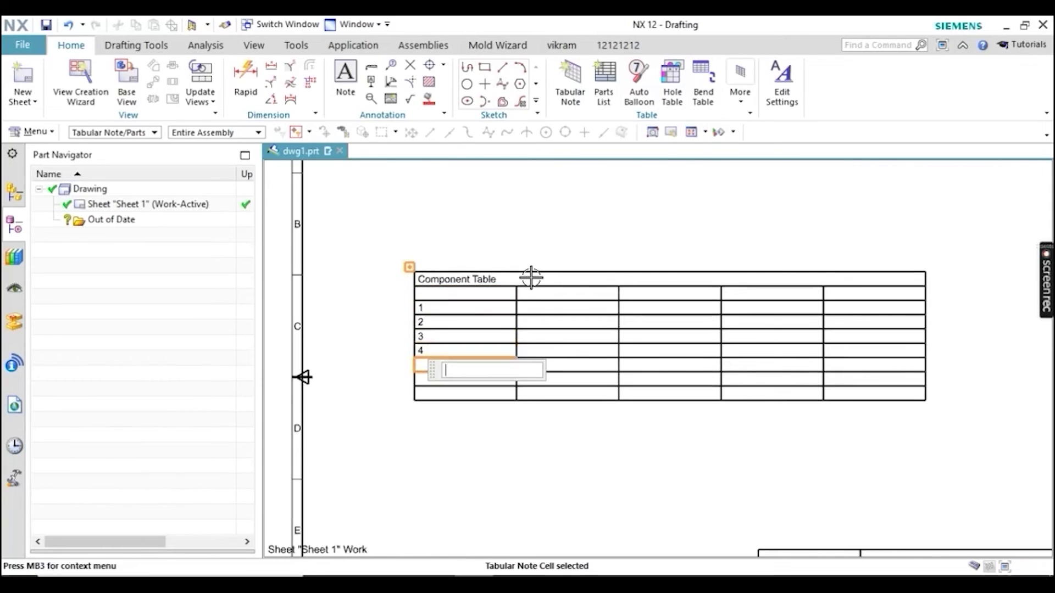
{"action": "type", "text": "5"}
{"action": "key", "text": "Return"}
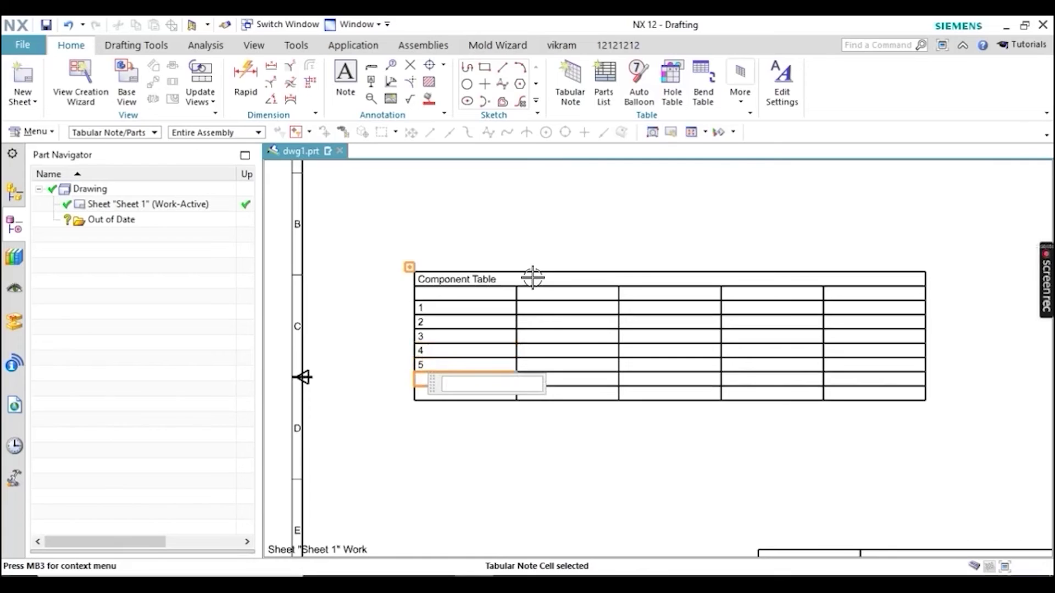
{"action": "type", "text": "6"}
{"action": "key", "text": "Return"}
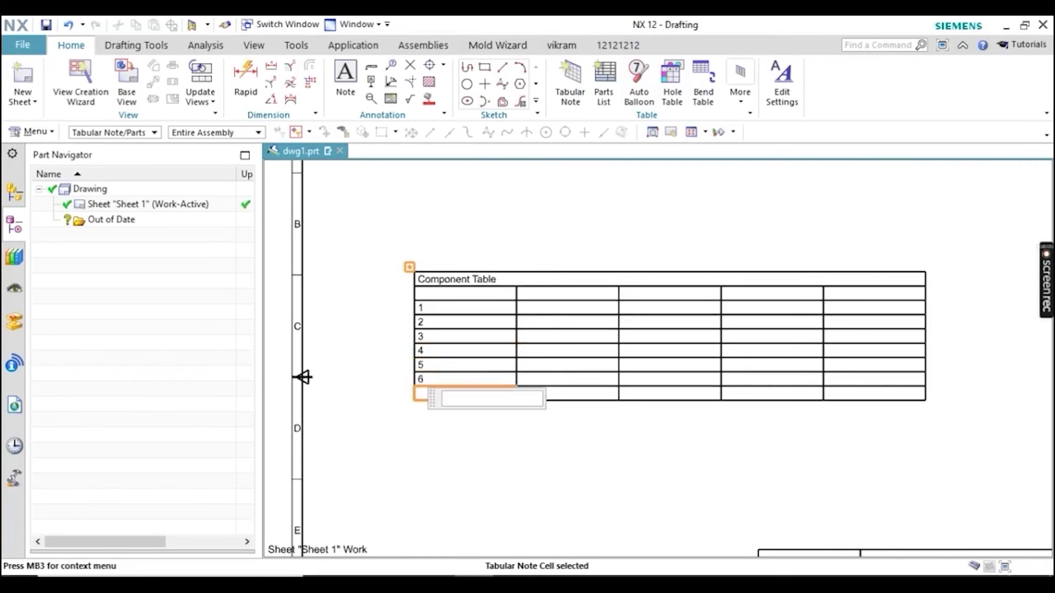
{"action": "type", "text": "7"}
Enter the column headings A, B, C and D in the header row.
{"action": "left_click", "coordinate": [557, 295]}
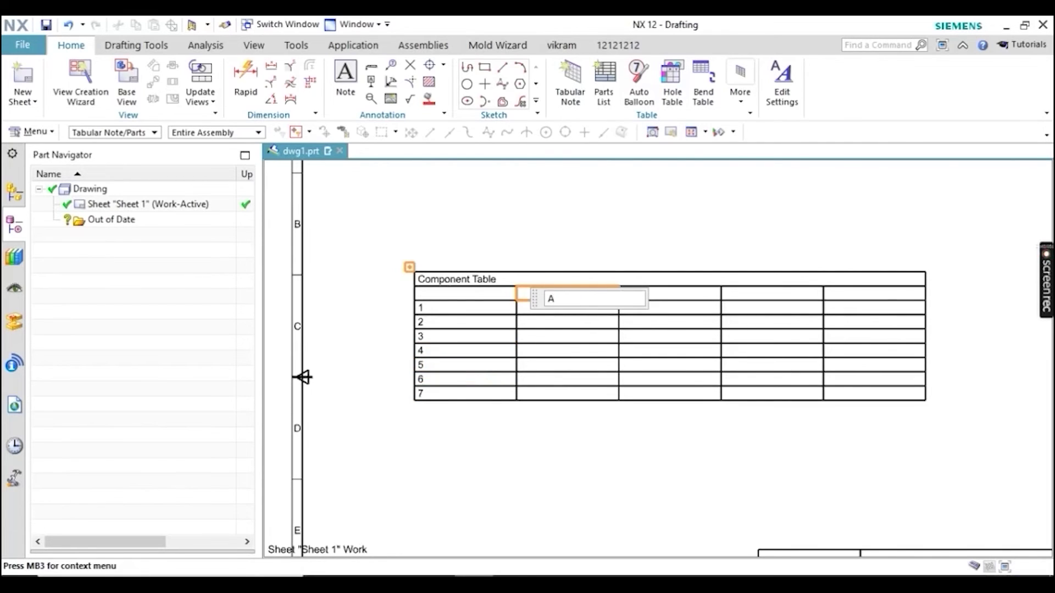
{"action": "key", "text": "Tab"}
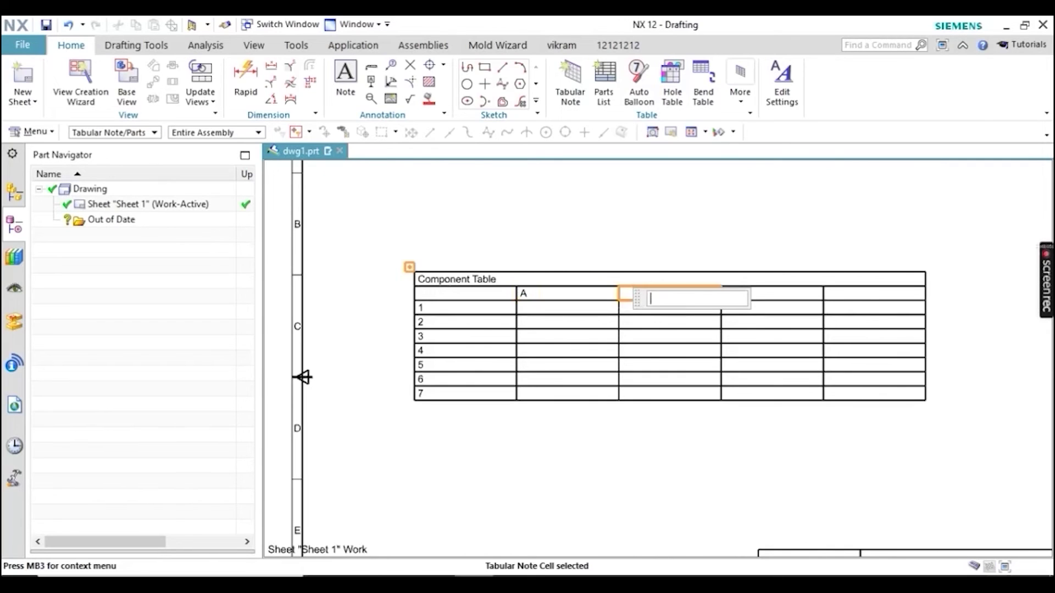
{"action": "key", "text": "Tab"}
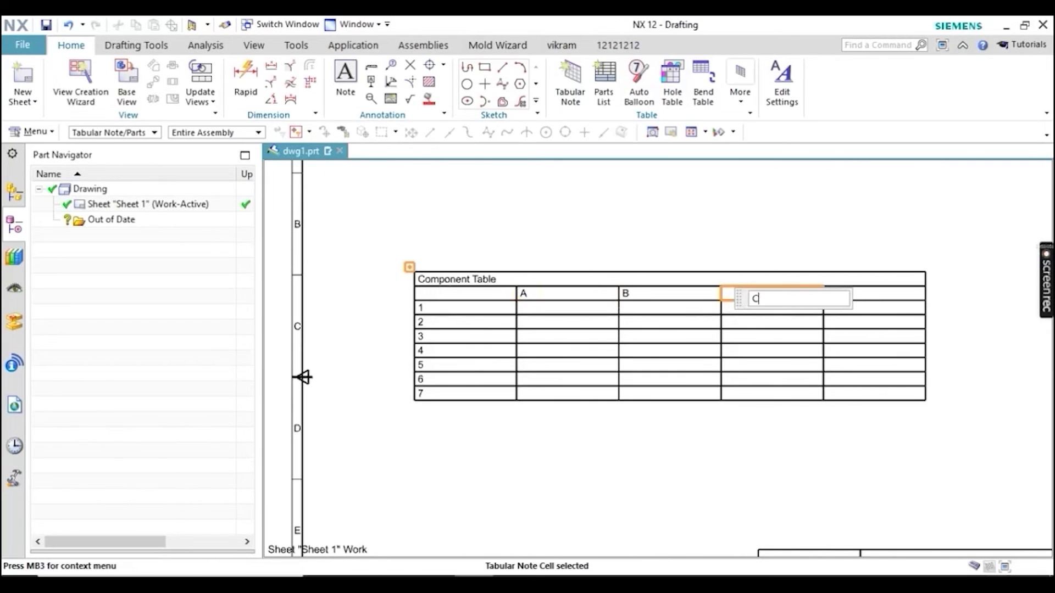
{"action": "key", "text": "Tab"}
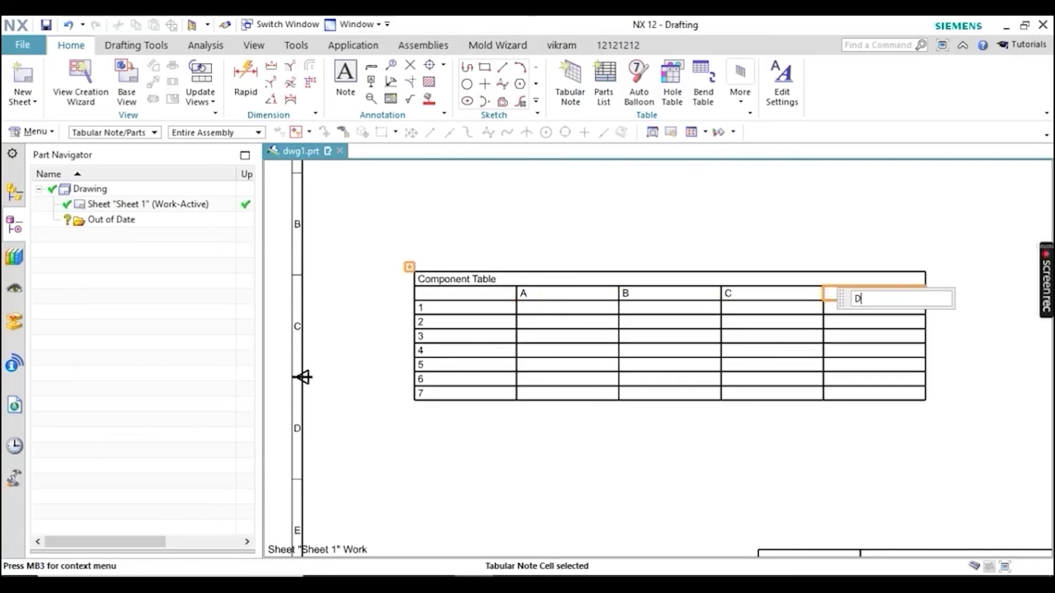
{"action": "type", "text": "D"}
{"action": "key", "text": "Tab"}
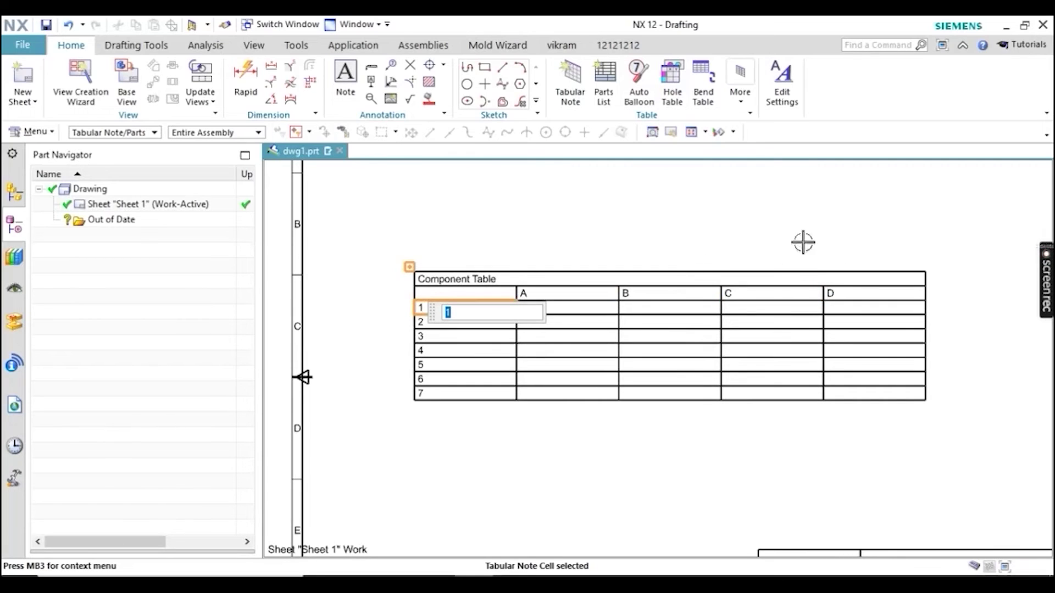
{"action": "left_click", "coordinate": [633, 334]}
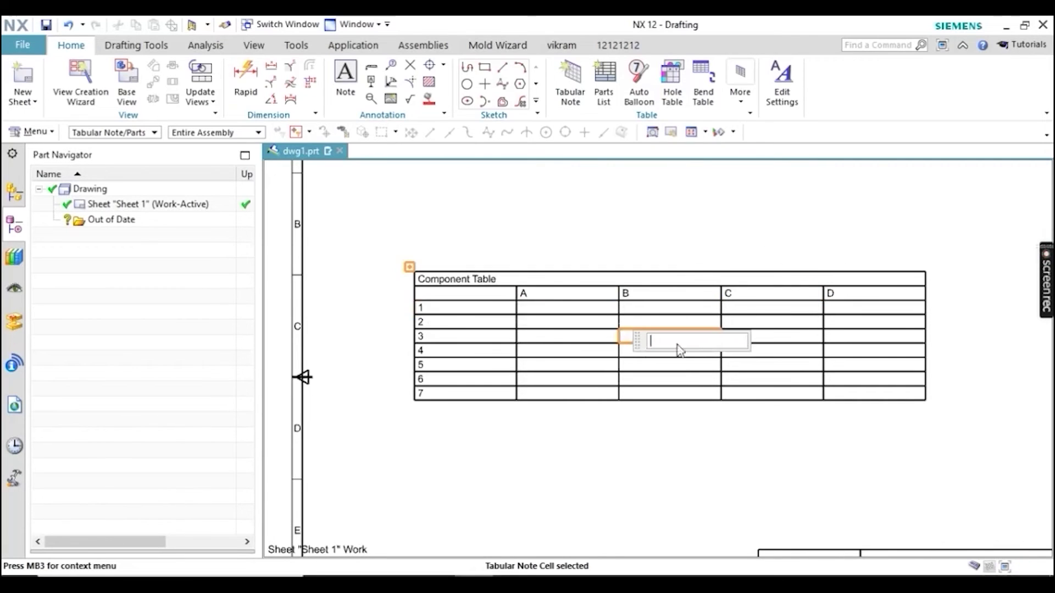
Enter GEAR, SHAFT and ROD in cells A1 to A3.
{"action": "left_click", "coordinate": [558, 308]}
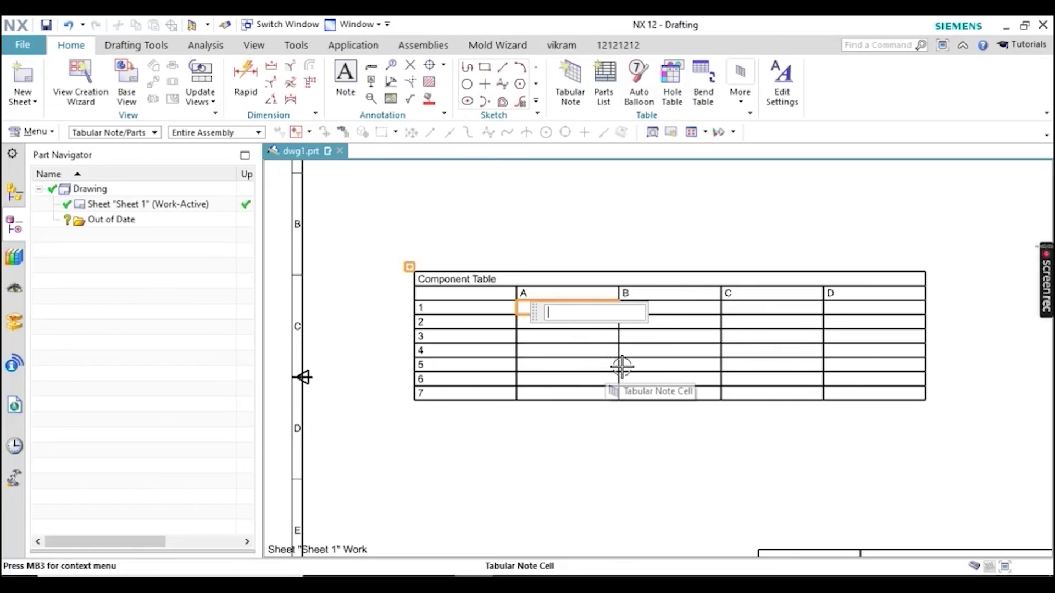
{"action": "type", "text": "GEAR"}
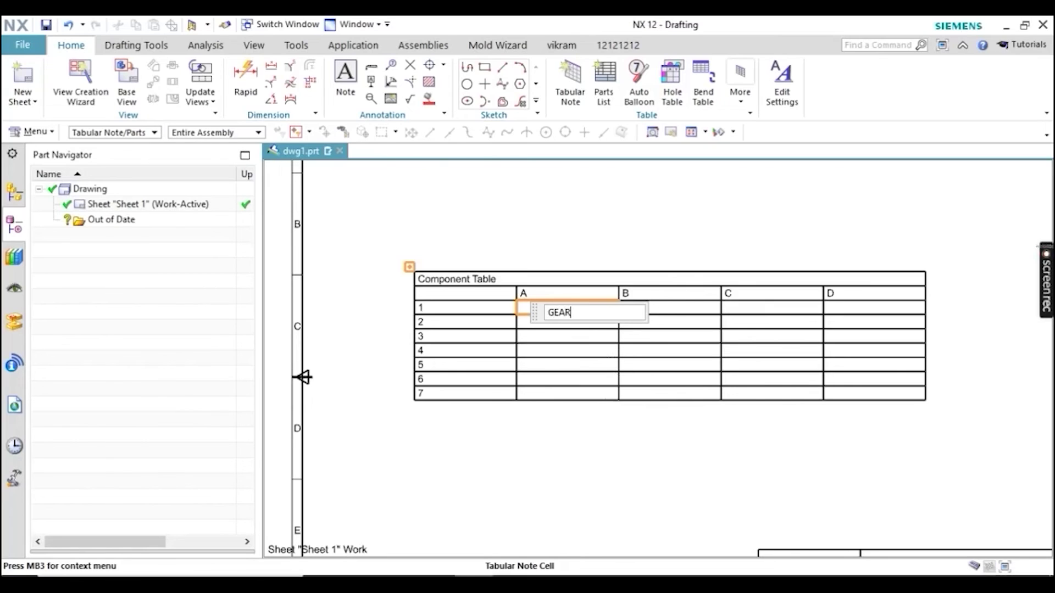
{"action": "double_click", "coordinate": [527, 324]}
{"action": "type", "text": "SHAFT"}
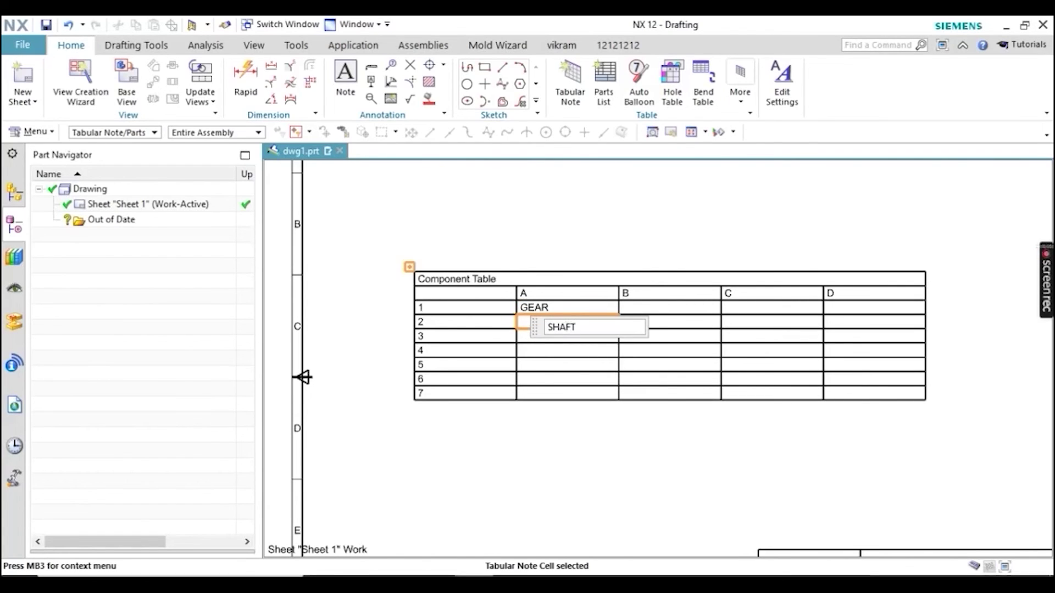
{"action": "double_click", "coordinate": [571, 329]}
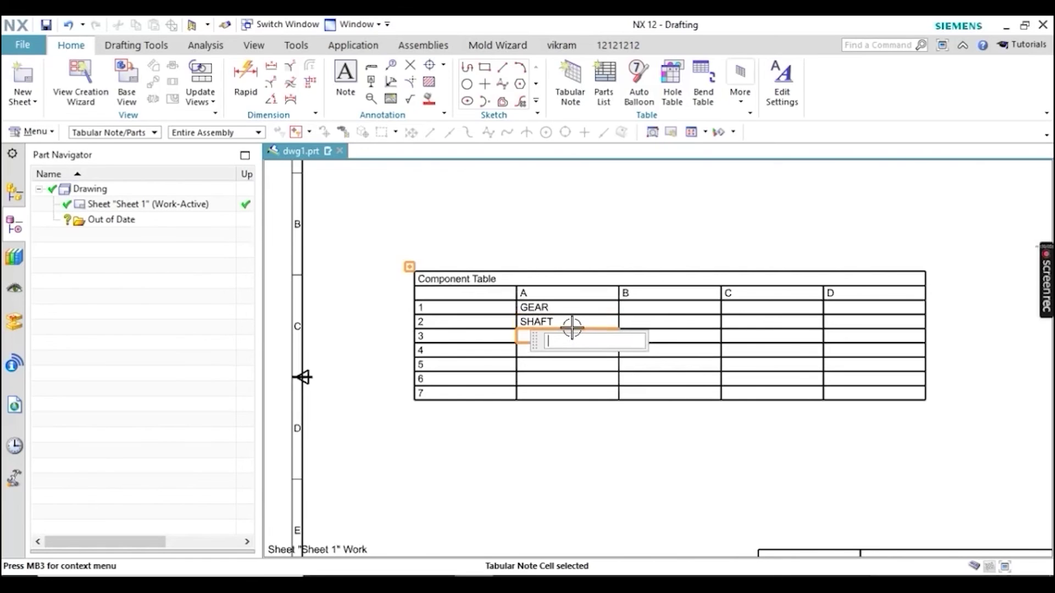
{"action": "type", "text": "ROD"}
{"action": "double_click", "coordinate": [597, 368]}
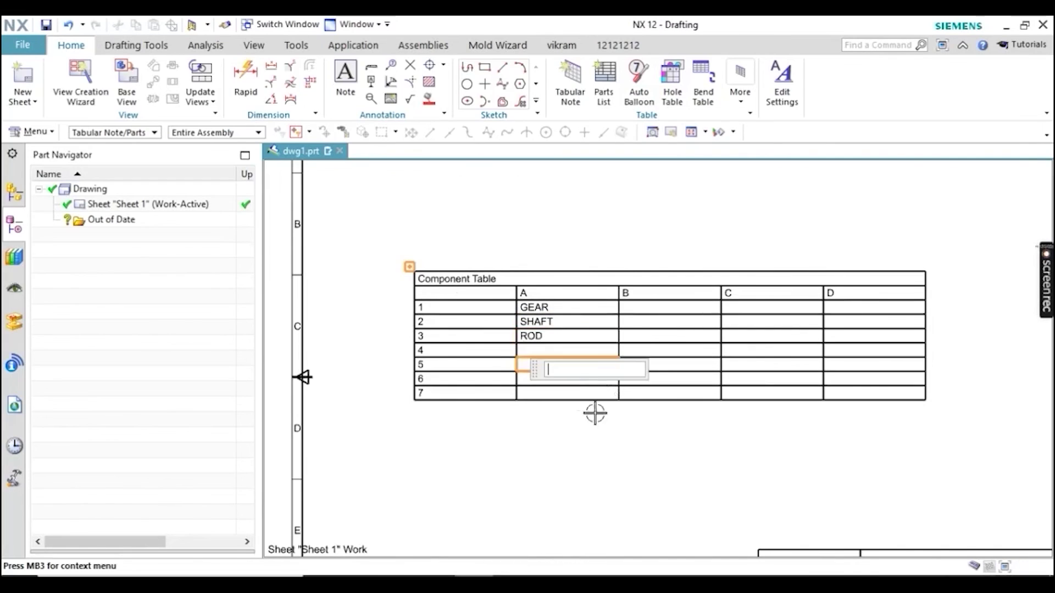
{"action": "left_click", "coordinate": [520, 252]}
Stop the macro recording and check the saved macro file outside NX.
{"action": "left_click", "coordinate": [32, 132]}
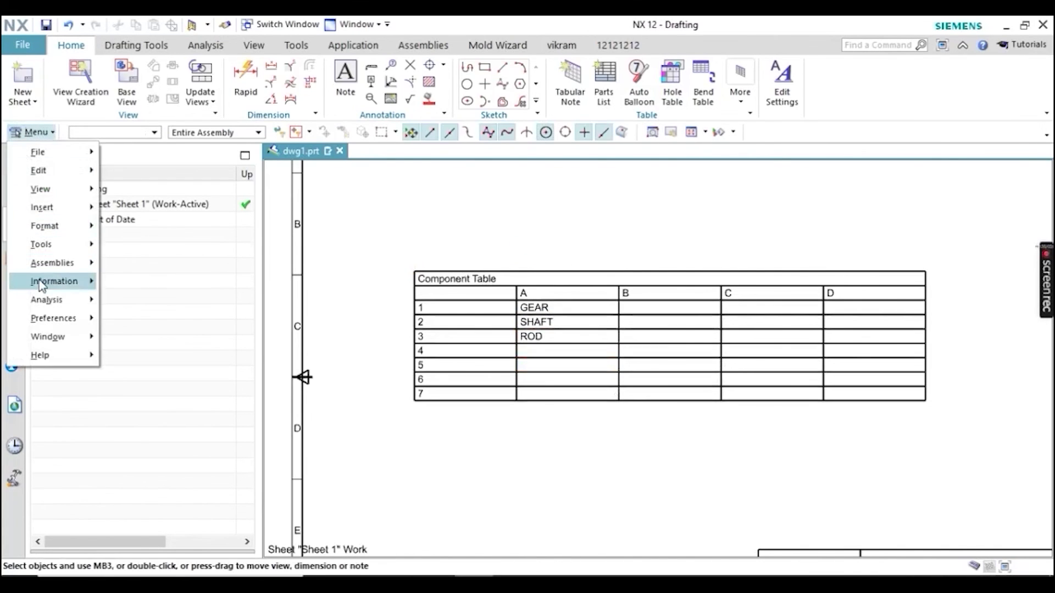
{"action": "mouse_move", "coordinate": [49, 248]}
{"action": "mouse_move", "coordinate": [151, 262]}
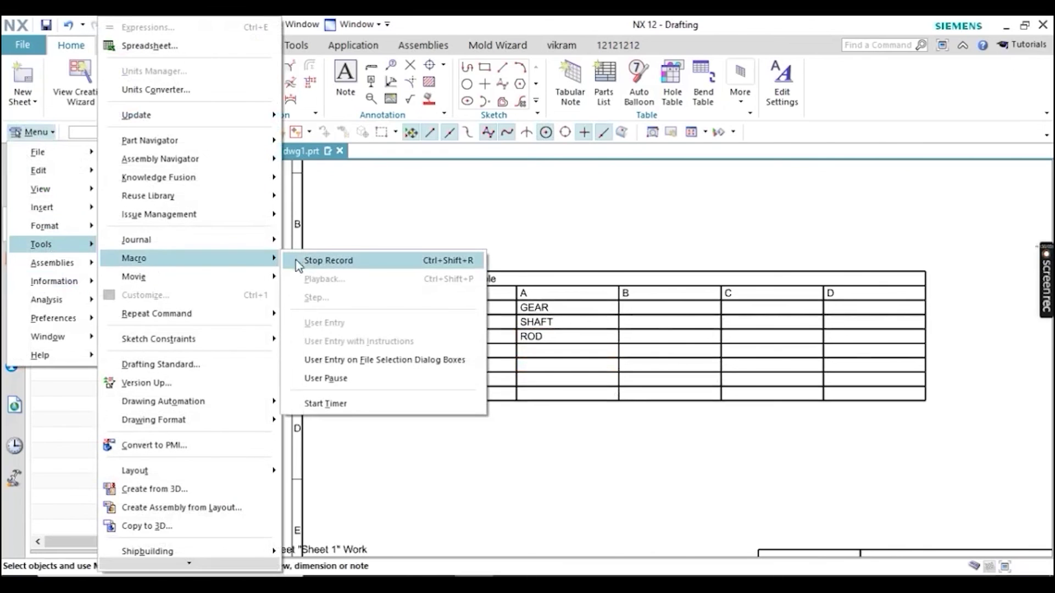
{"action": "left_click", "coordinate": [319, 260]}
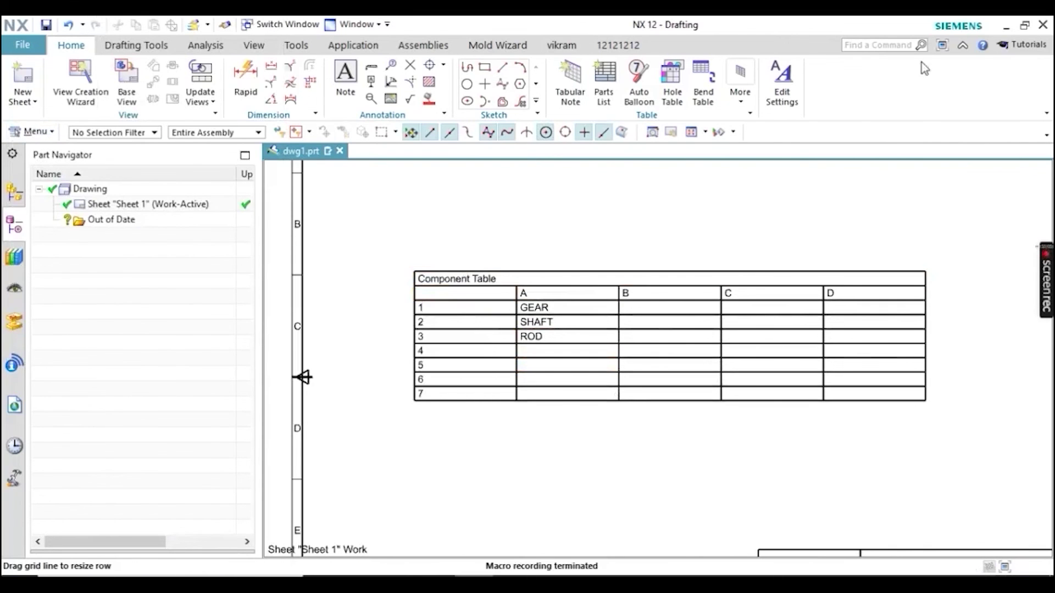
{"action": "left_click", "coordinate": [1008, 26]}
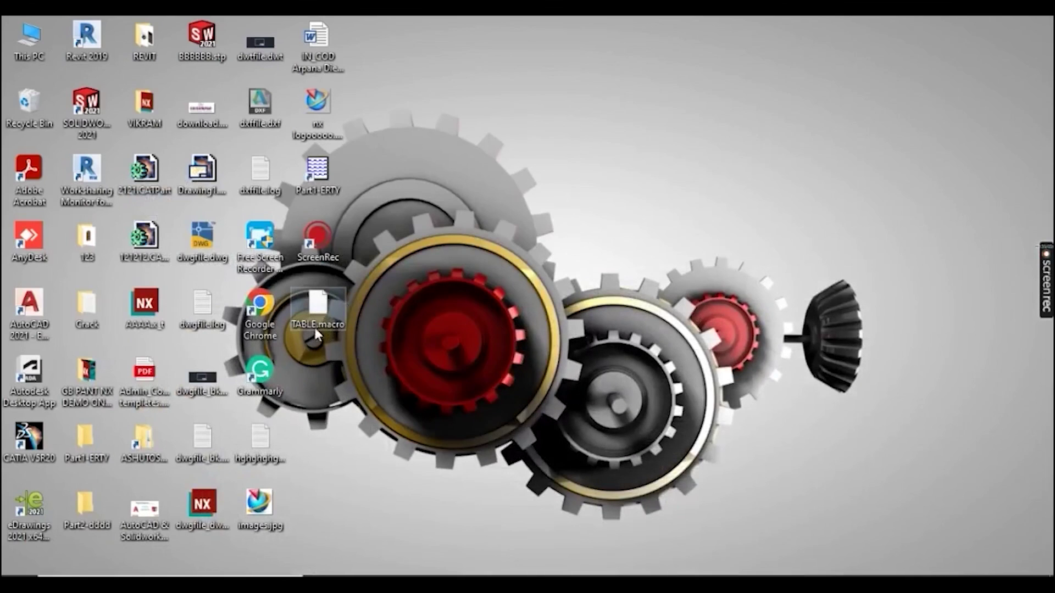
{"action": "left_click", "coordinate": [475, 516]}
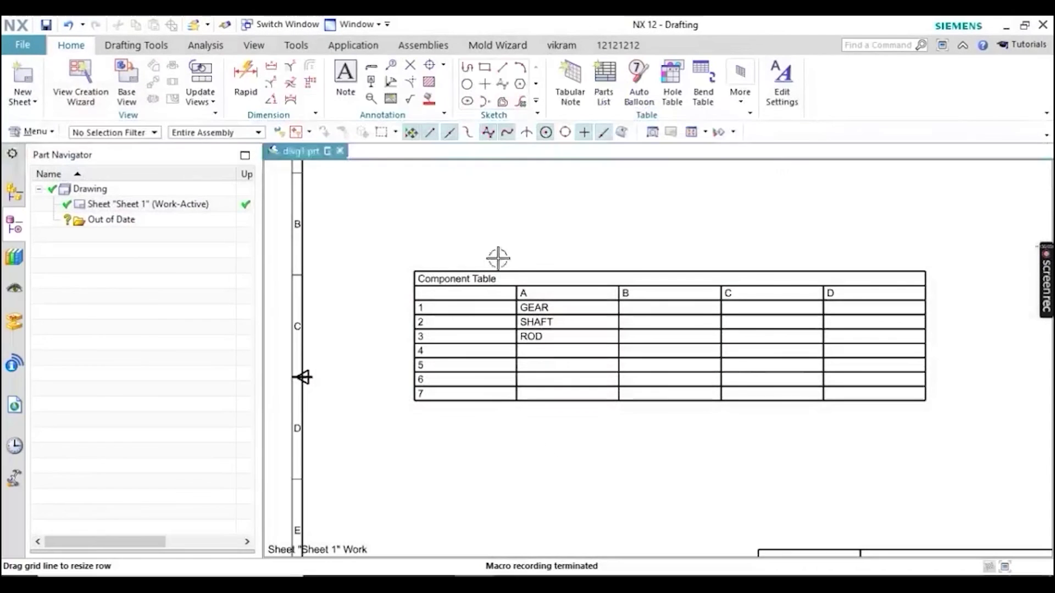
Fit the sheet in view and delete the Component Table.
{"action": "key", "text": "ctrl+f"}
{"action": "left_click", "coordinate": [447, 273]}
{"action": "key", "text": "Delete"}
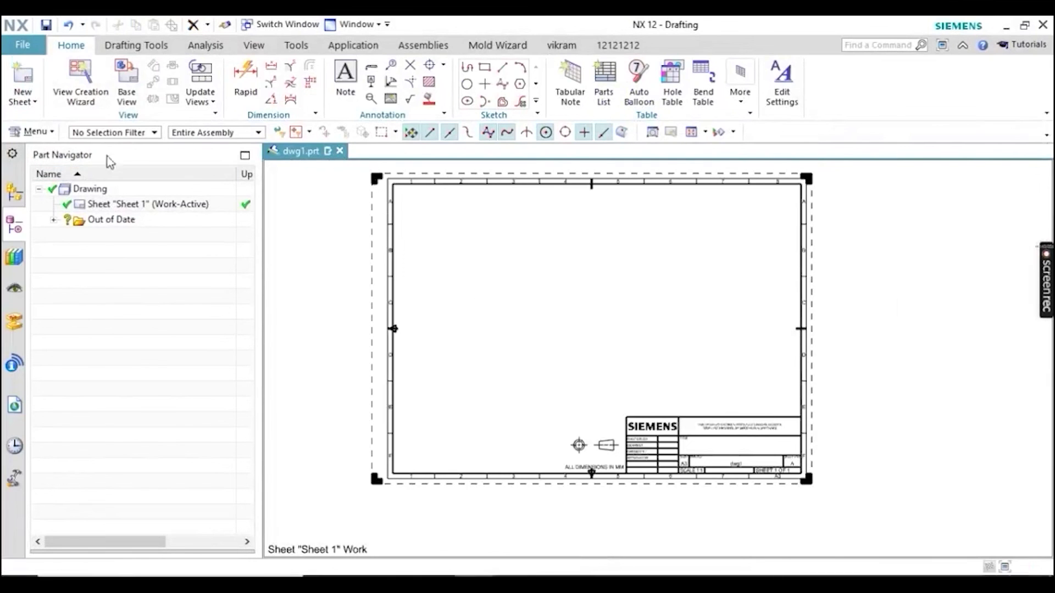
Play back TABLE.macro from the Desktop to rebuild the table.
{"action": "left_click", "coordinate": [31, 133]}
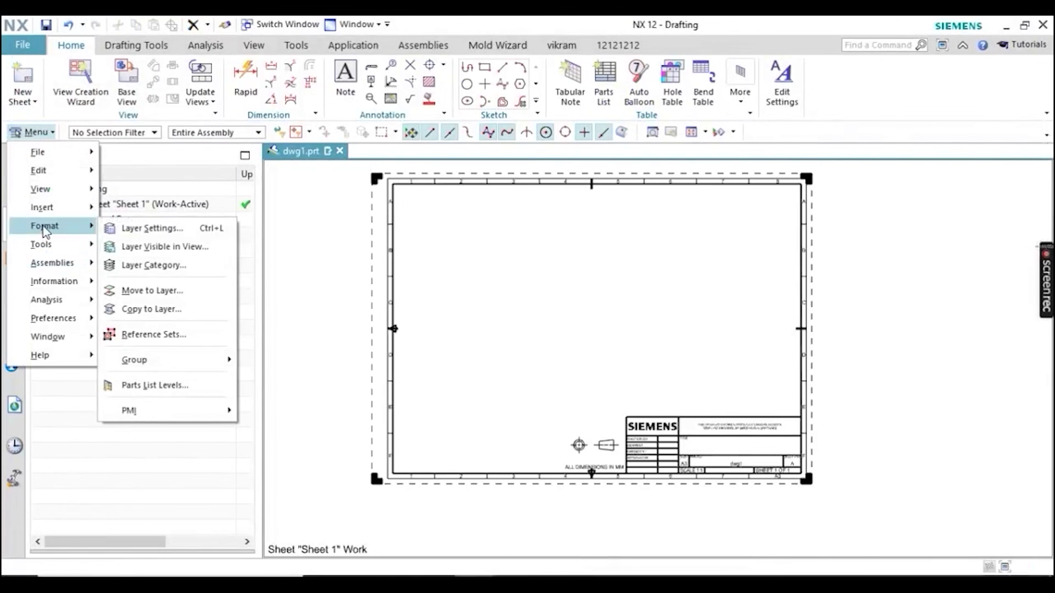
{"action": "mouse_move", "coordinate": [41, 246]}
{"action": "mouse_move", "coordinate": [134, 258]}
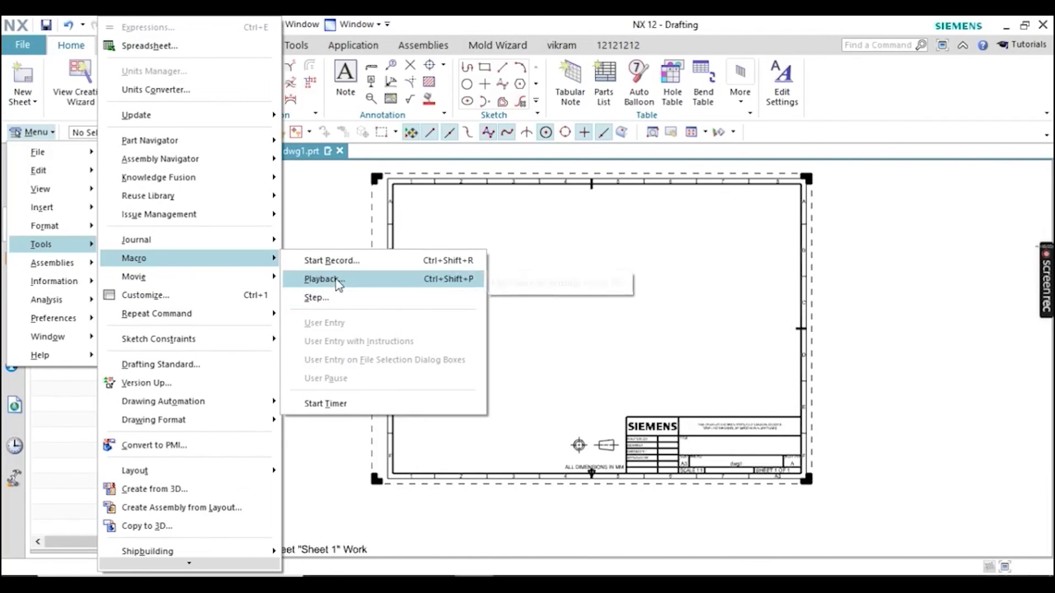
{"action": "left_click", "coordinate": [323, 279]}
{"action": "left_click", "coordinate": [789, 153]}
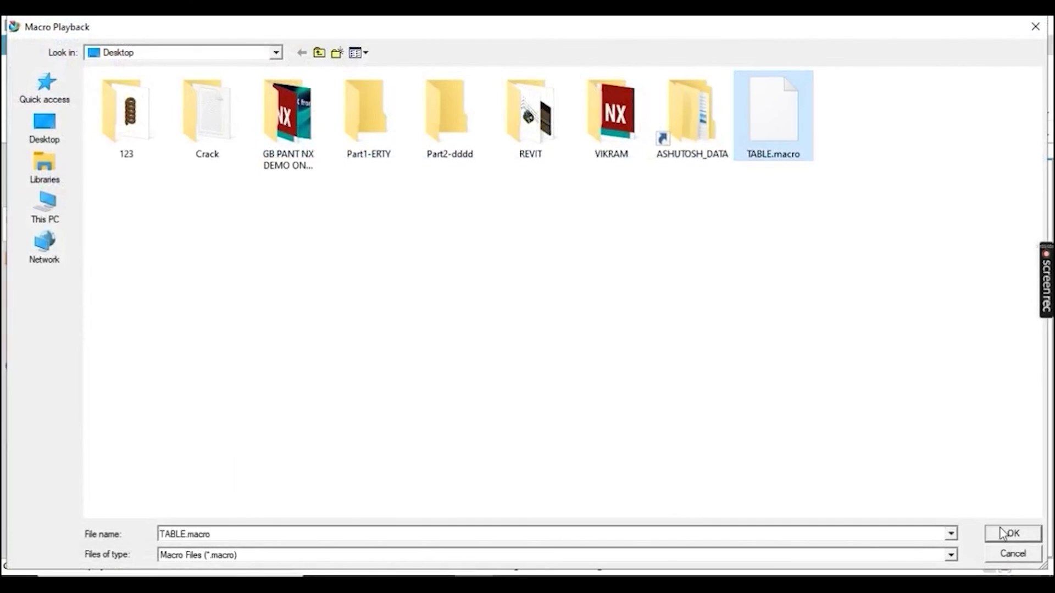
{"action": "double_click", "coordinate": [789, 153]}
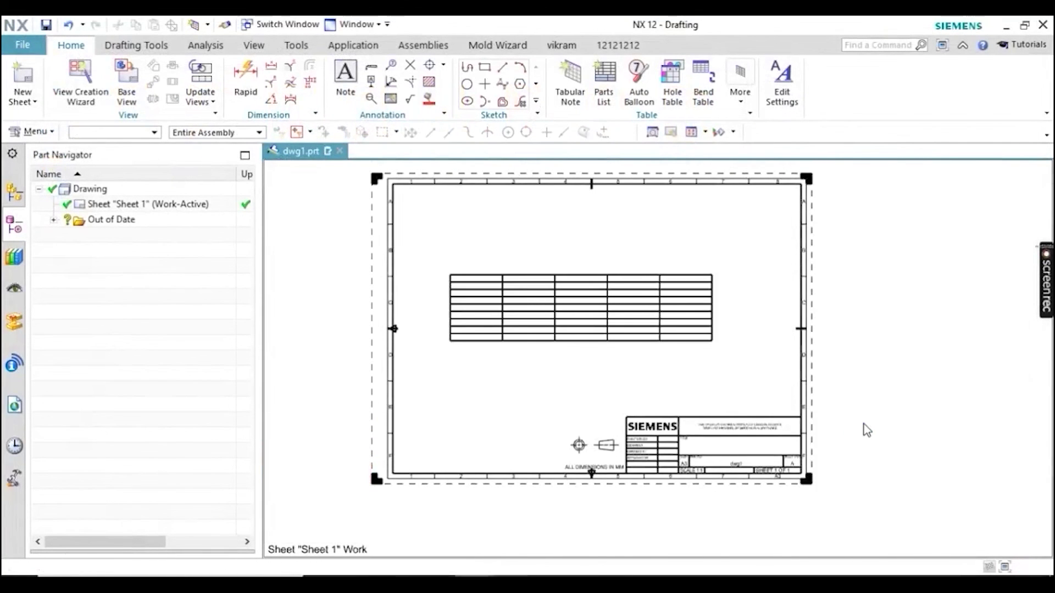